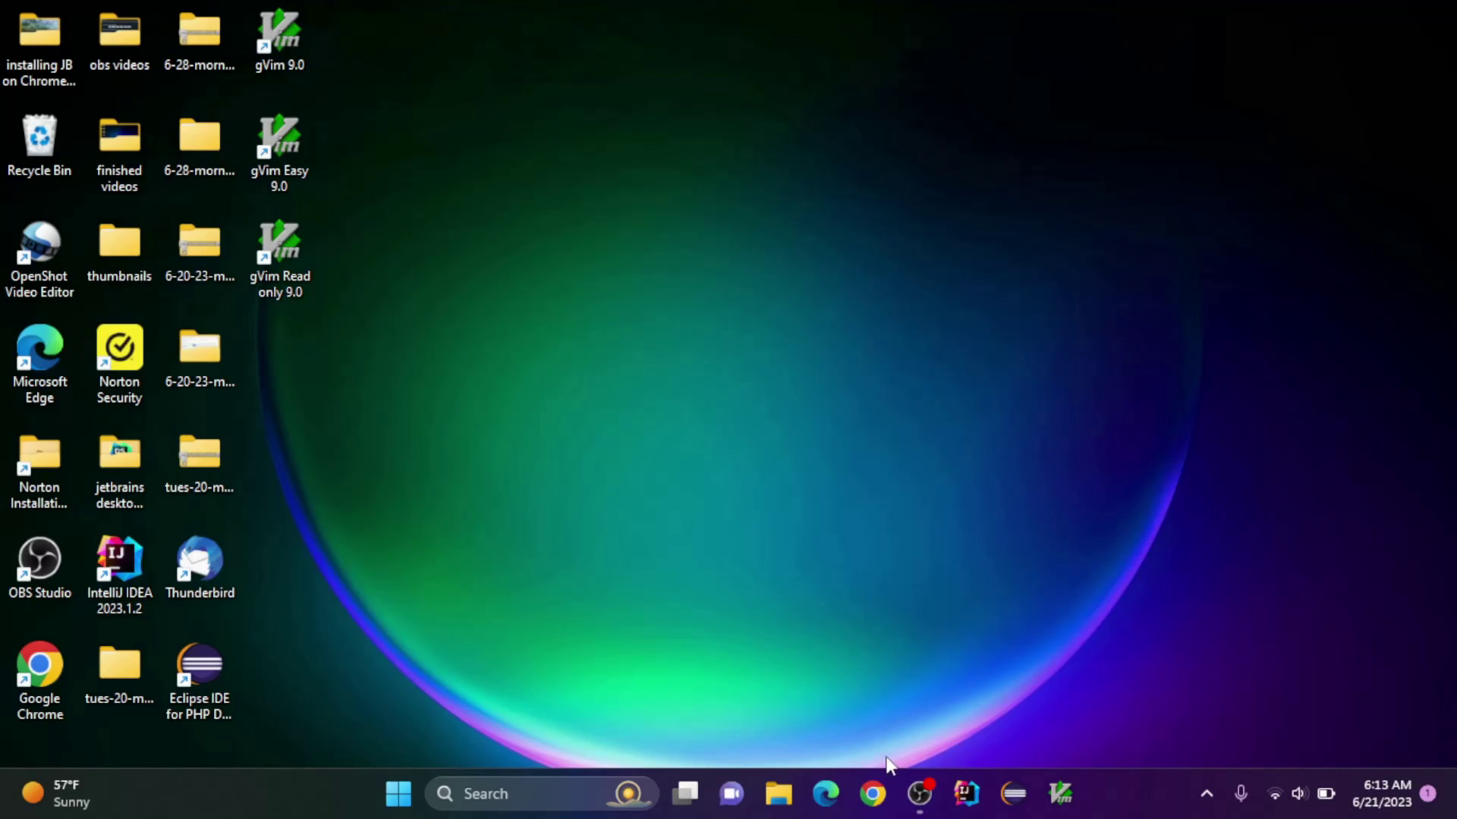
# Launch the browser from its taskbar icon.
pyautogui.click(872, 794)
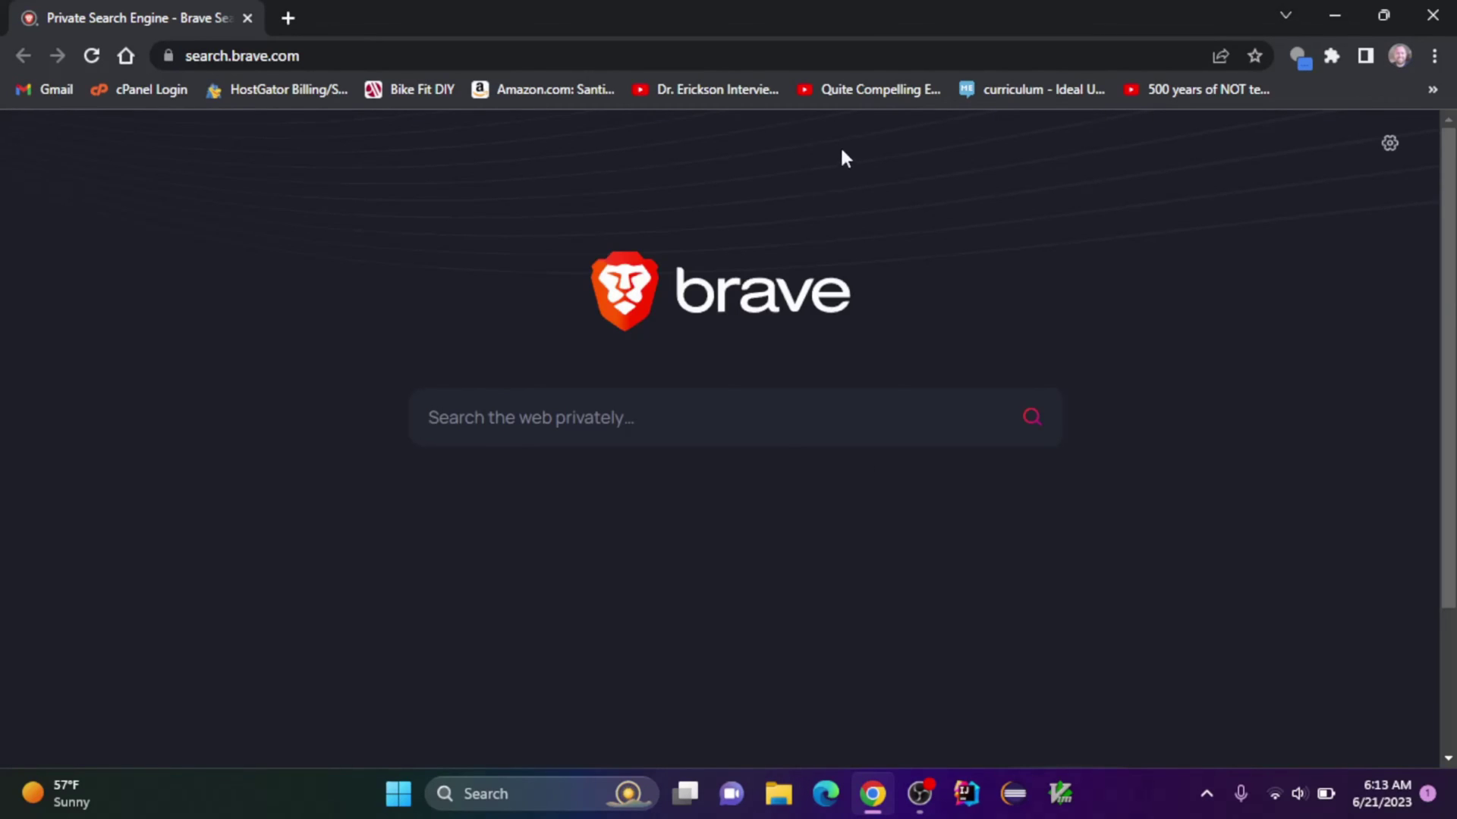
# Search for 'kate editor' and open the 'Kate - Get an Edge in Editing' result.
pyautogui.click(905, 56)
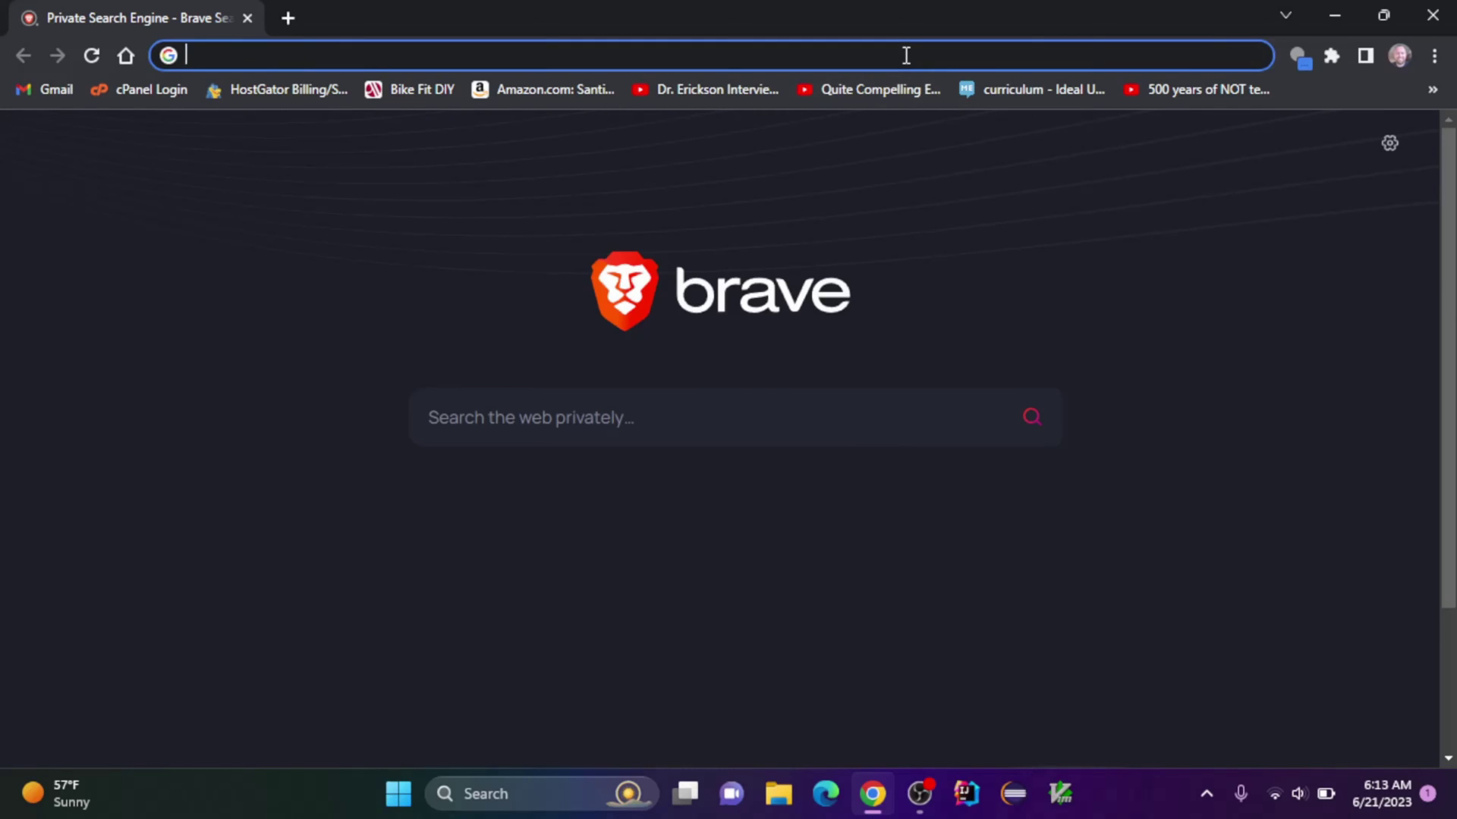
pyautogui.write('kate editor')
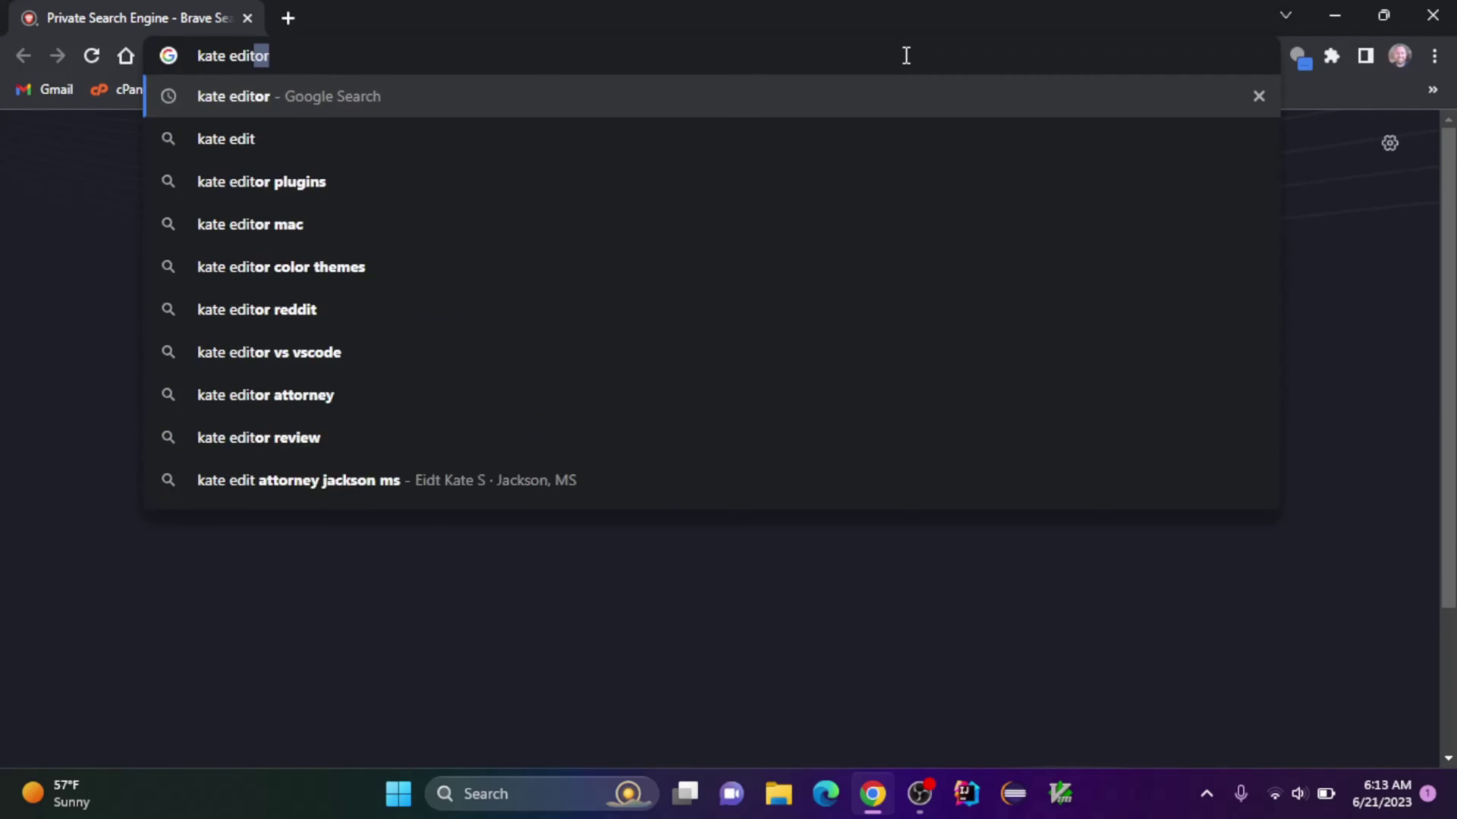
pyautogui.press('Return')
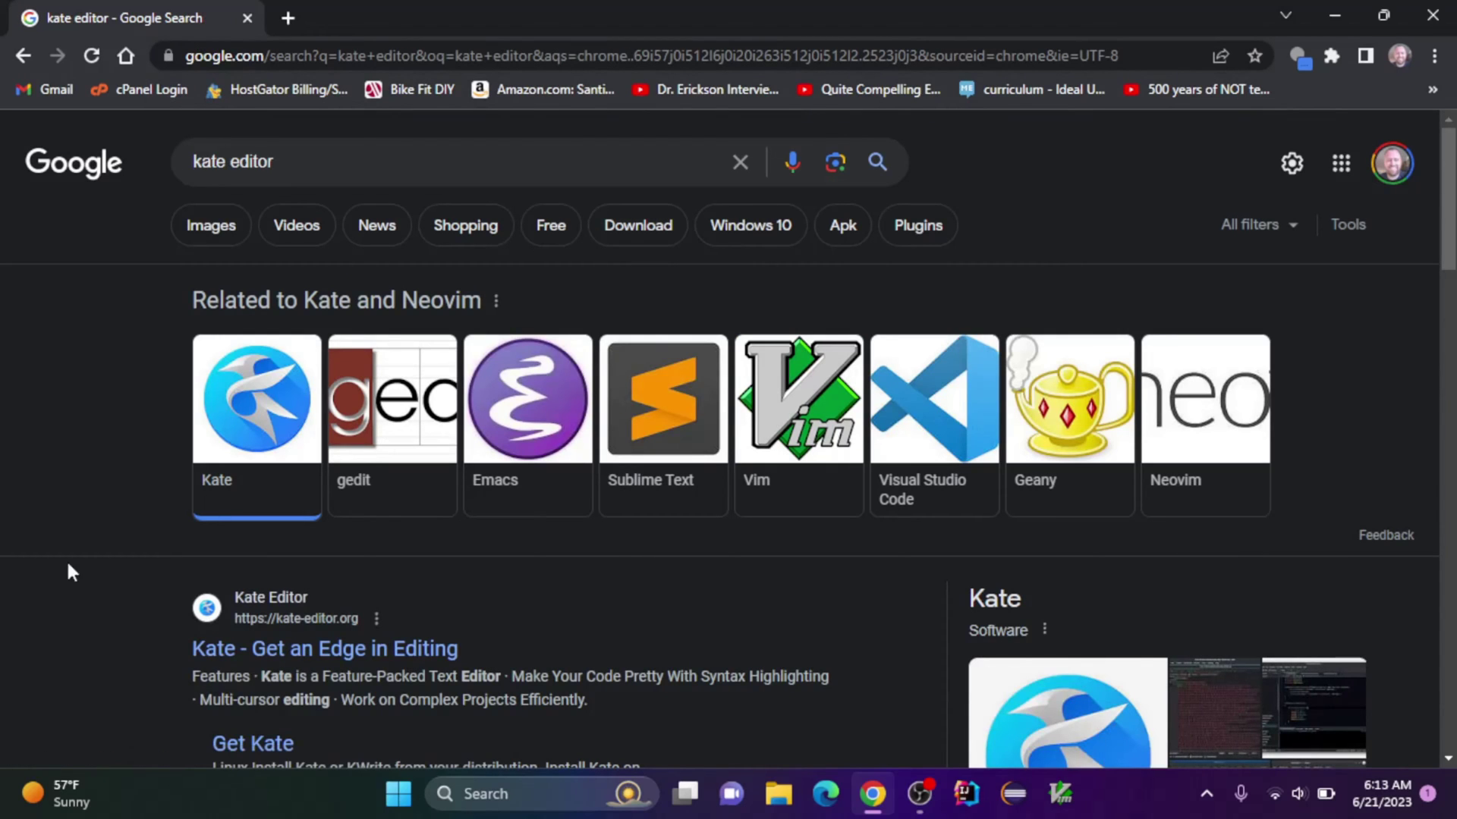
pyautogui.click(297, 649)
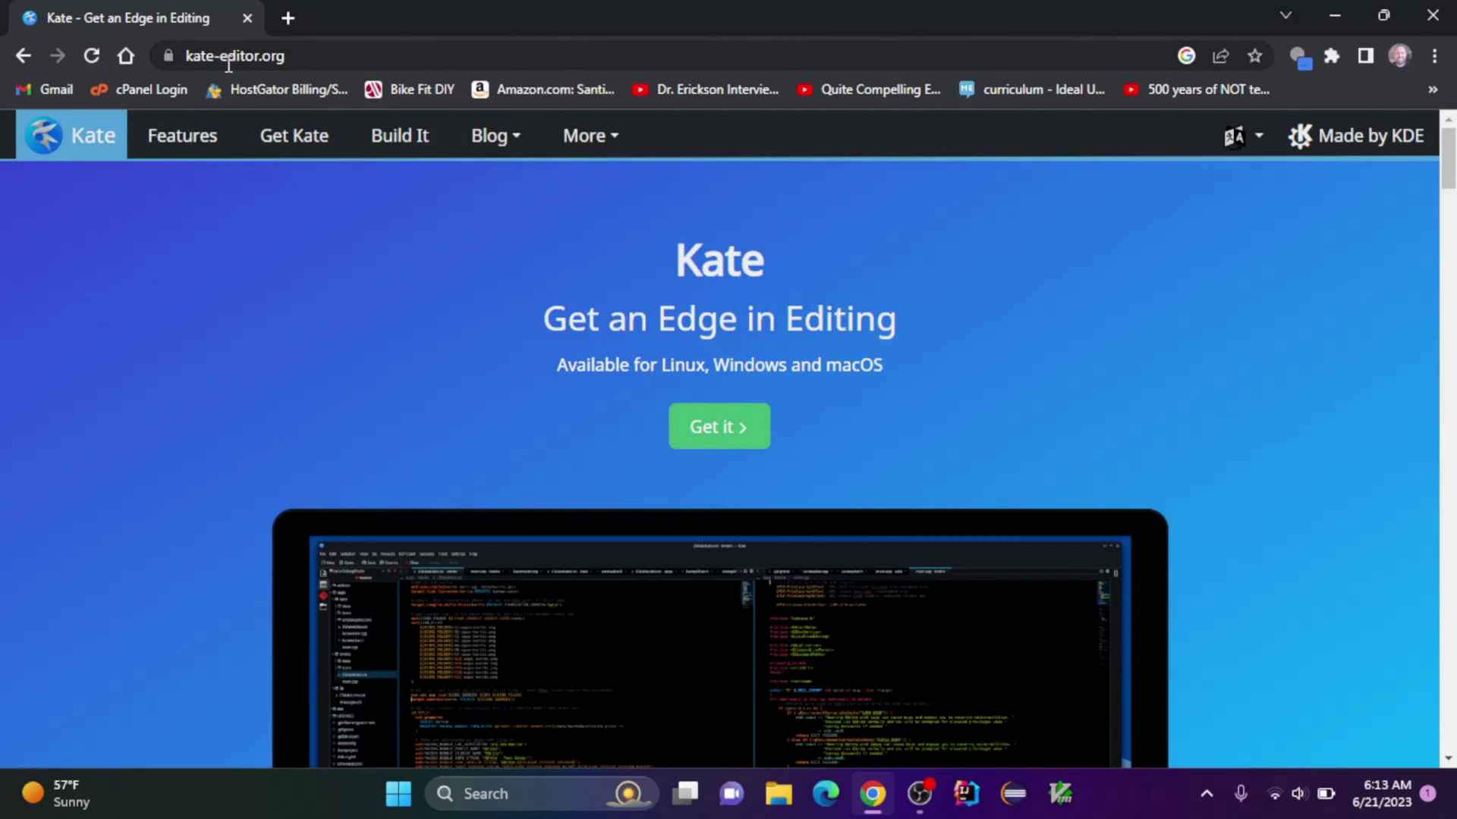
# Download the 68.4 MB release Kate 64-bit Windows installer .exe from the Get it page.
pyautogui.click(730, 430)
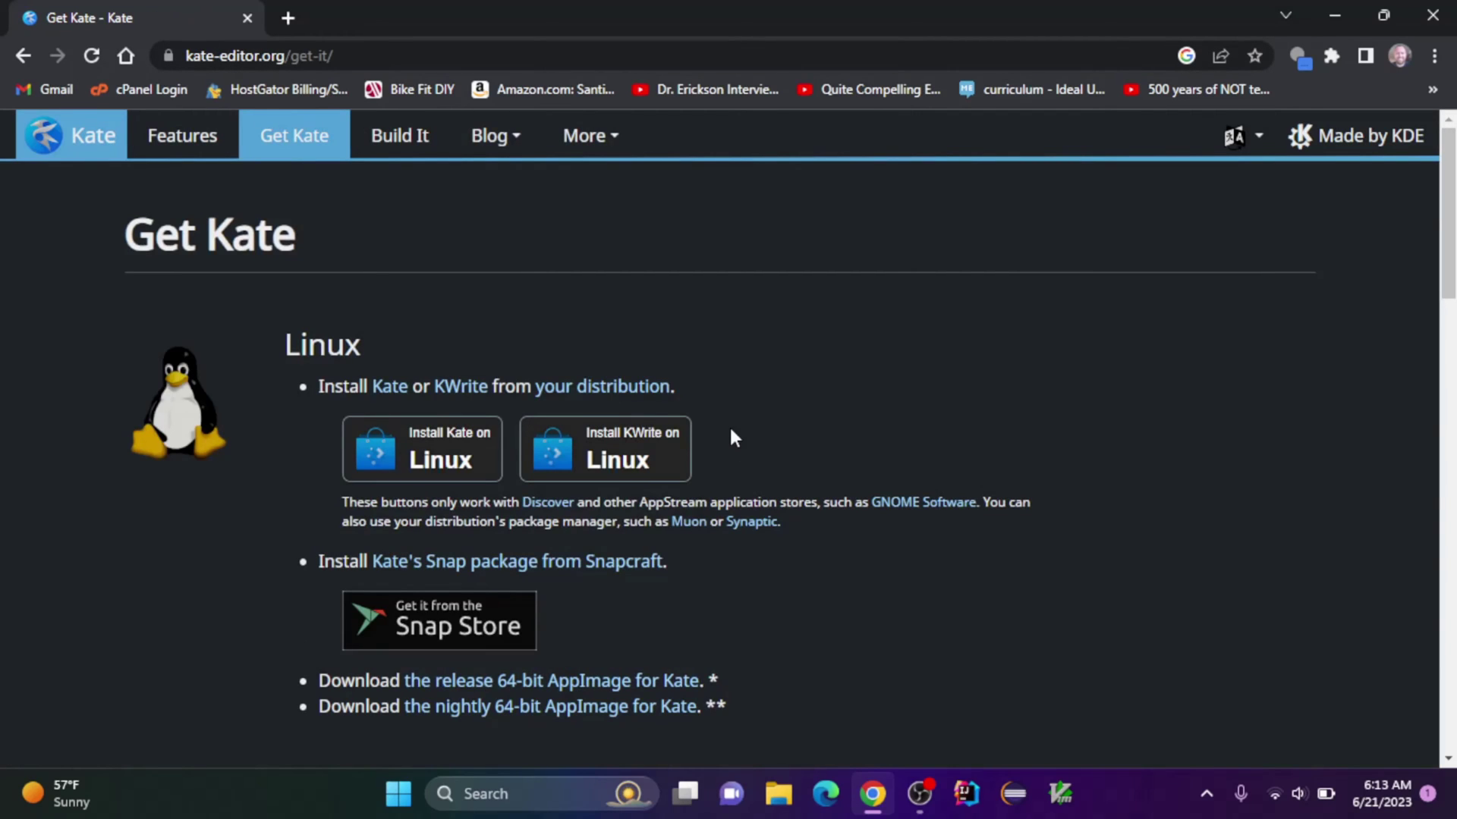
pyautogui.scroll(-1, 730, 430)
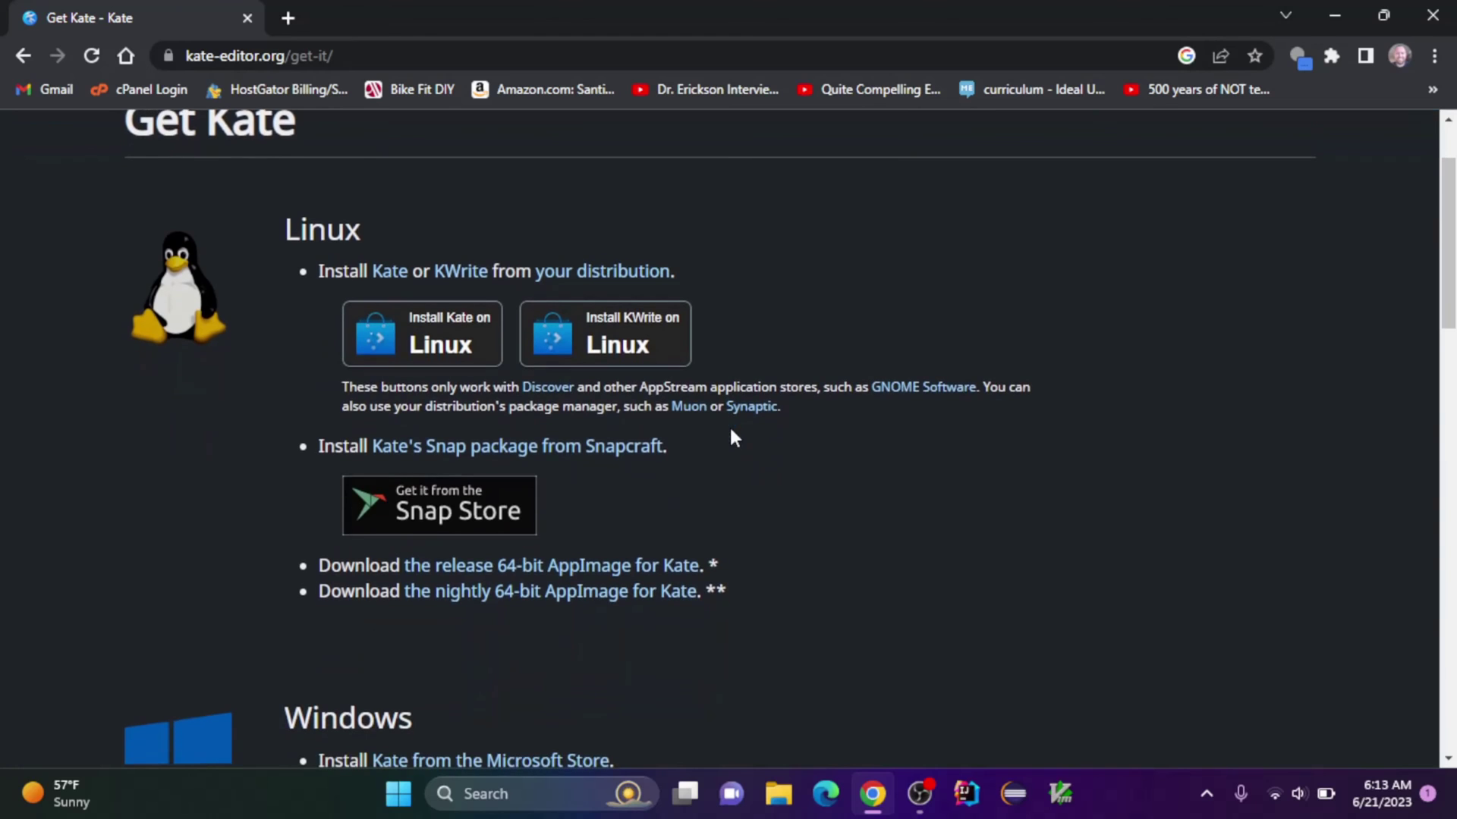
pyautogui.scroll(-3, 730, 430)
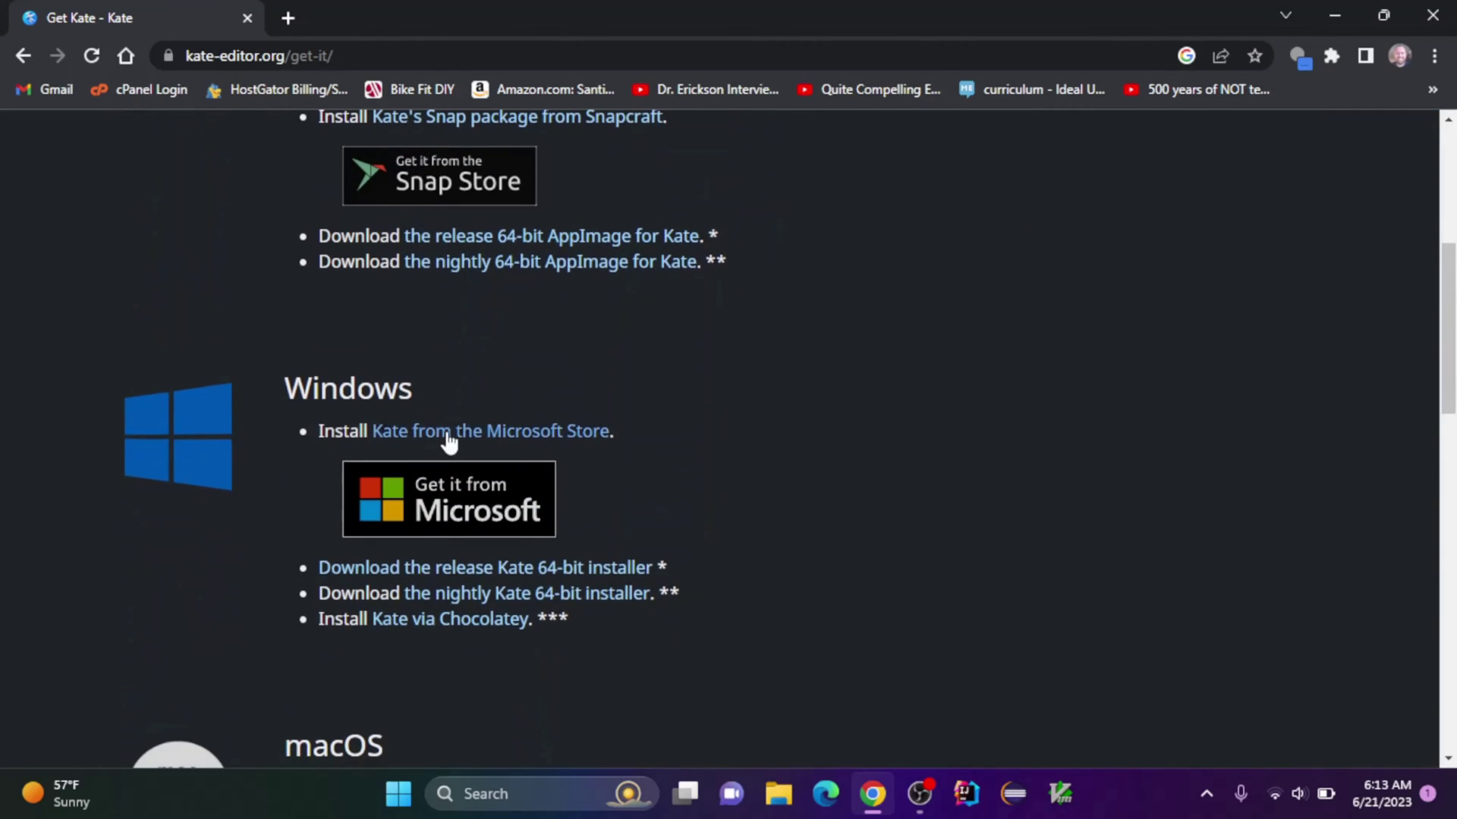
pyautogui.scroll(-1, 755, 436)
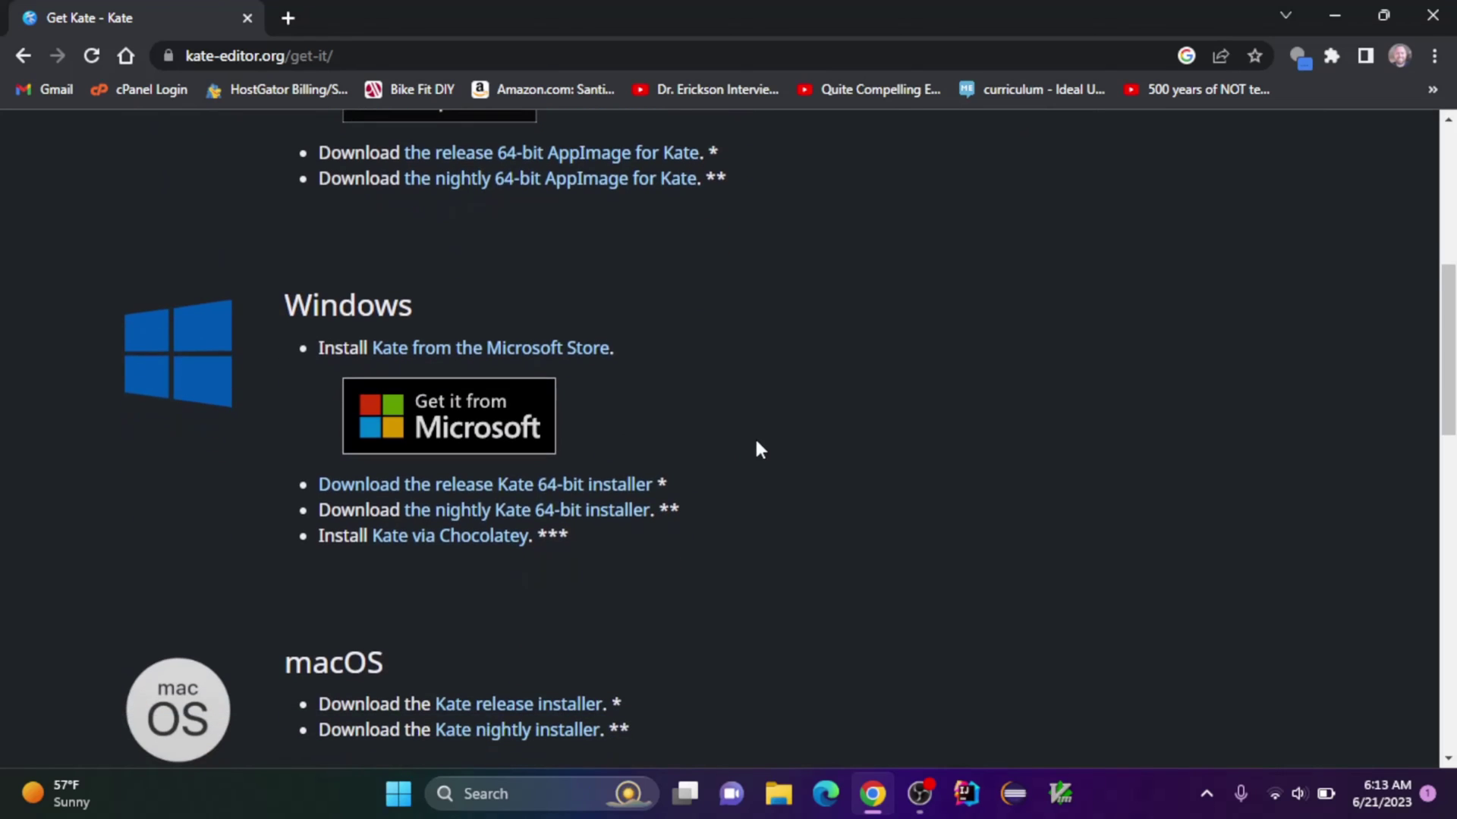
pyautogui.click(512, 483)
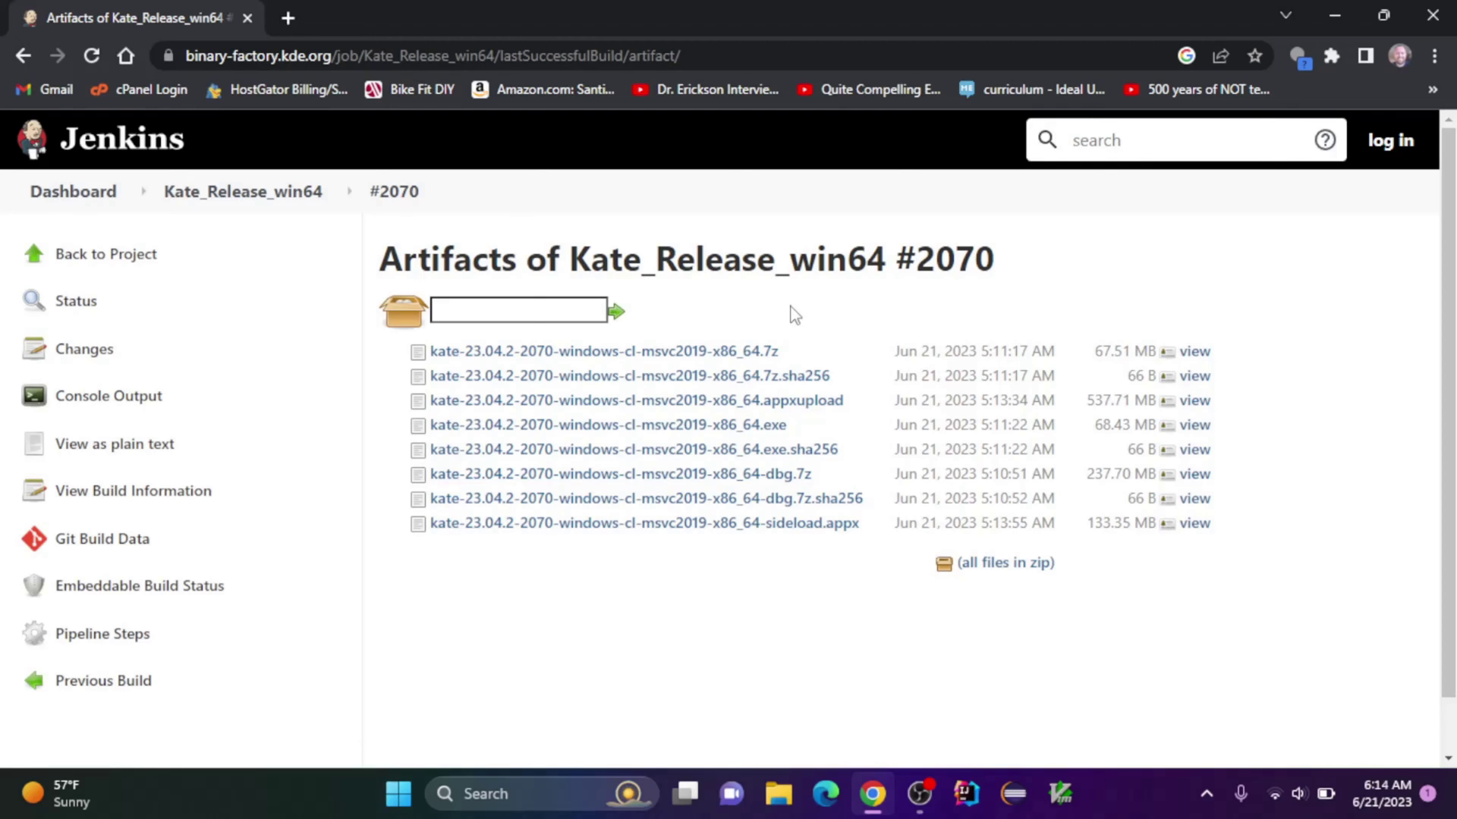
pyautogui.click(615, 425)
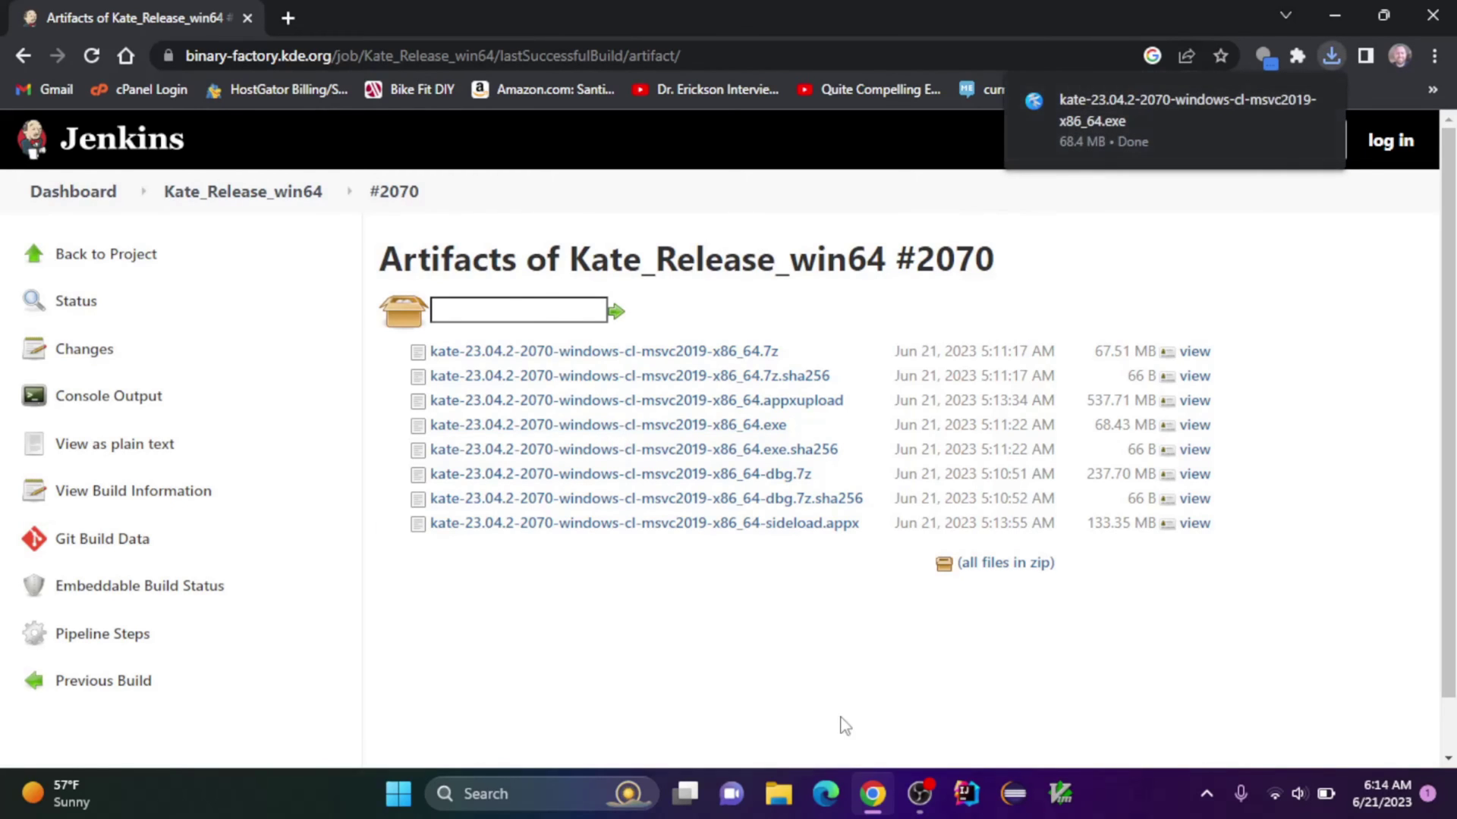
pyautogui.click(781, 794)
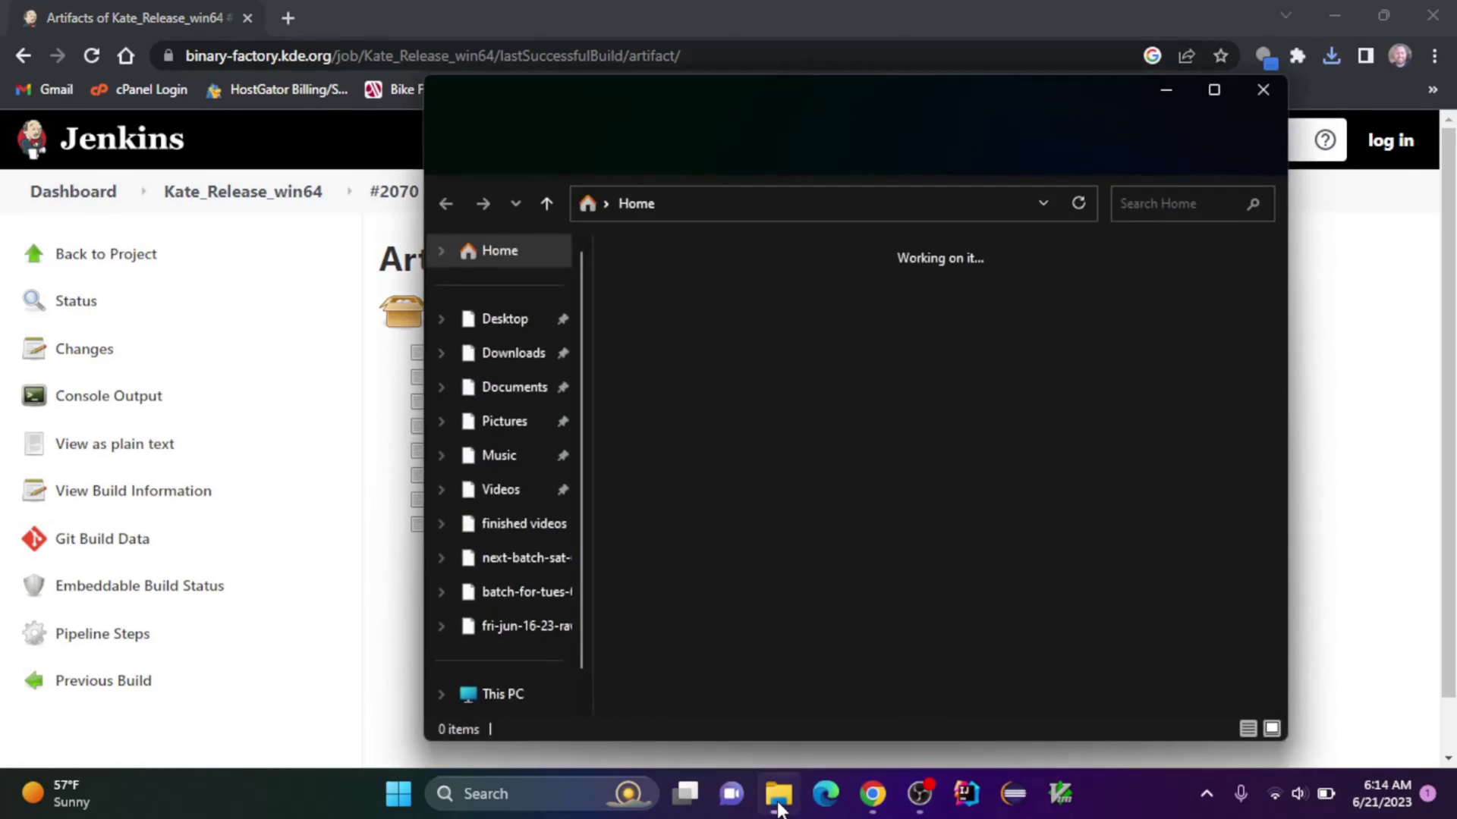
# Run the downloaded kate .exe from the Downloads folder to start the 23.04.2 setup.
pyautogui.click(514, 355)
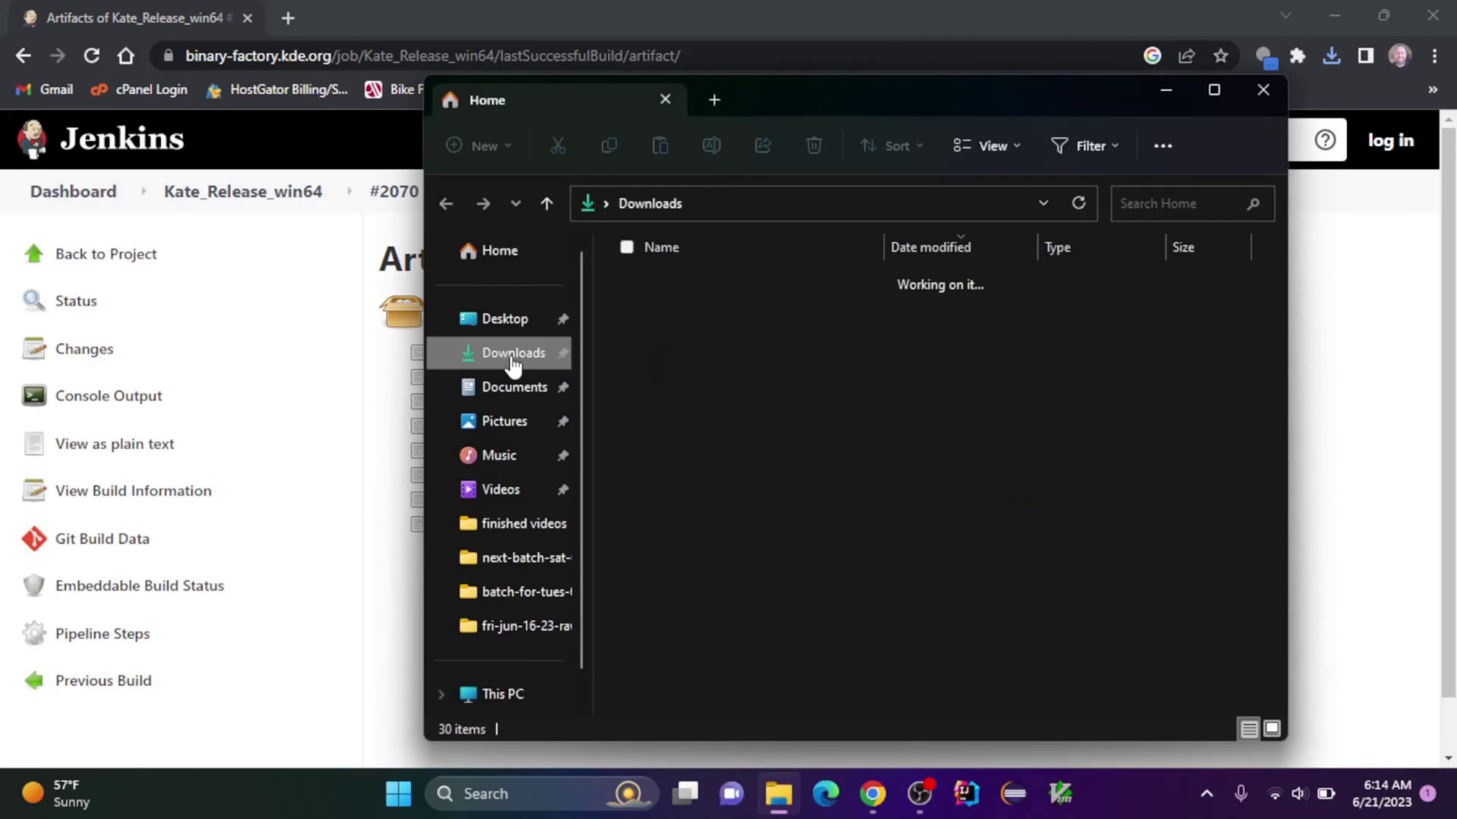
pyautogui.moveTo(728, 313)
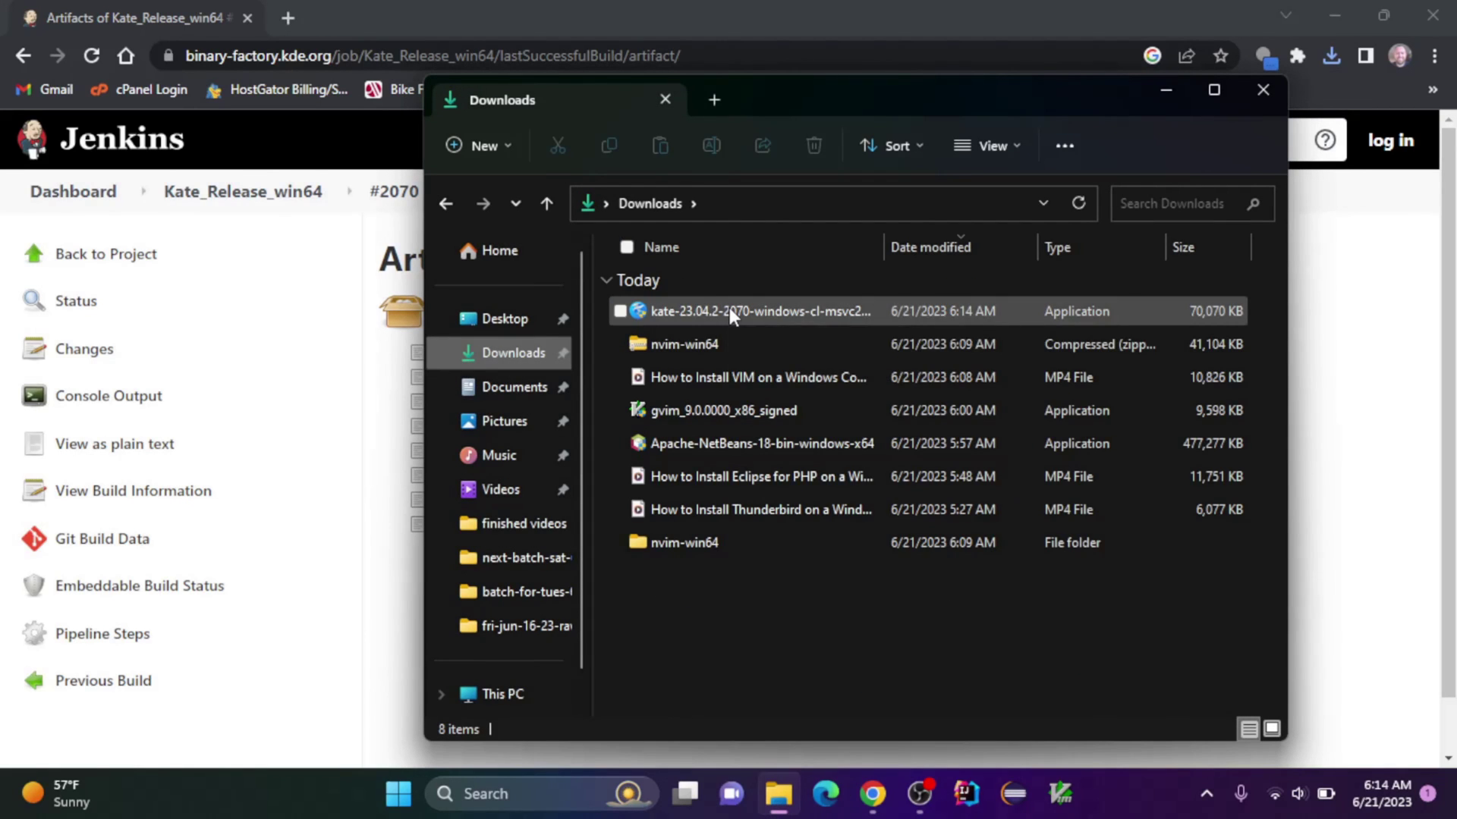
pyautogui.rightClick(730, 307)
pyautogui.click(795, 345)
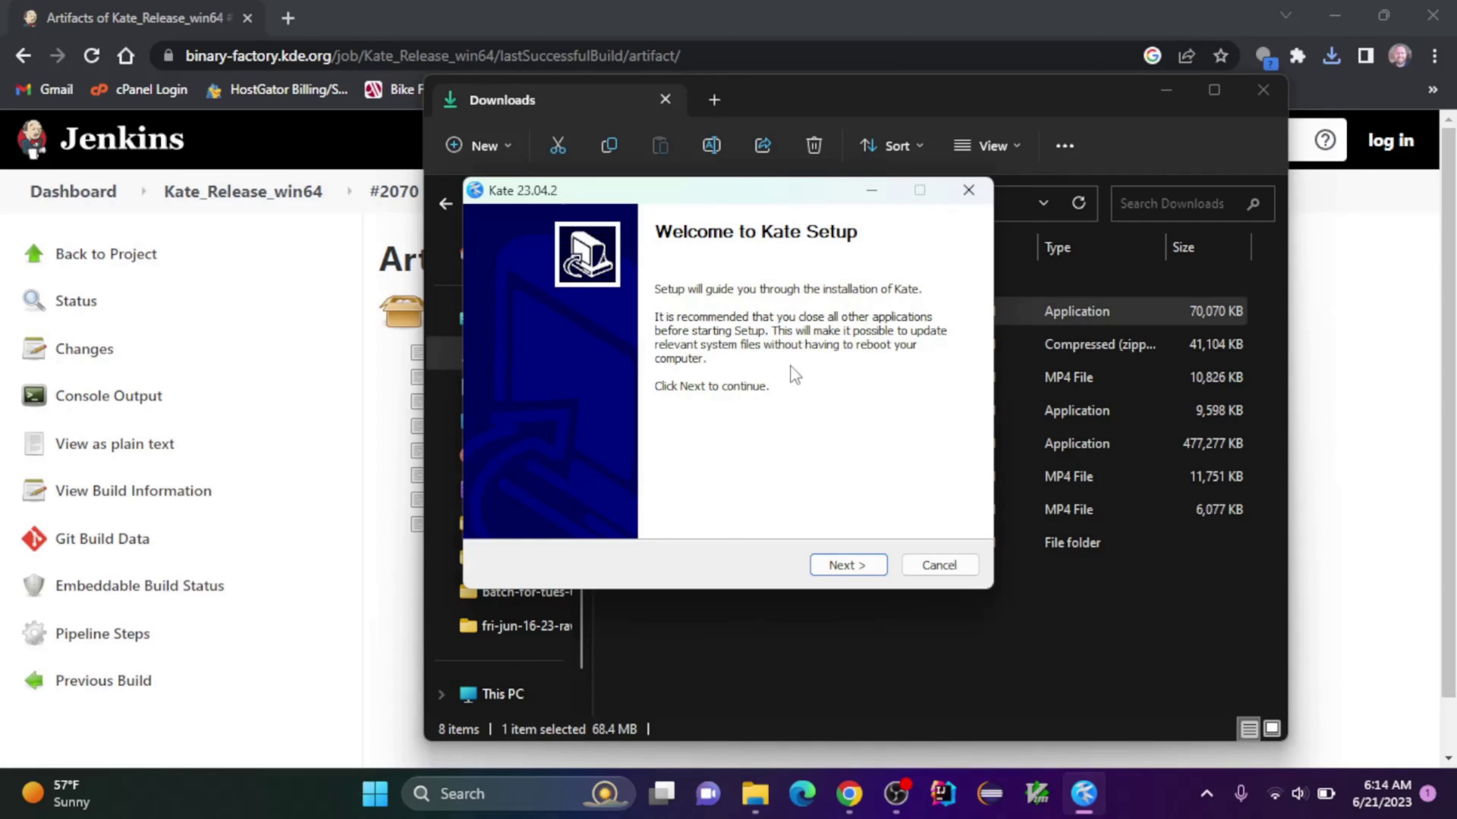
# Install Kate 23.04.2 for all users with the default folder and Kate Start Menu folder.
pyautogui.click(846, 565)
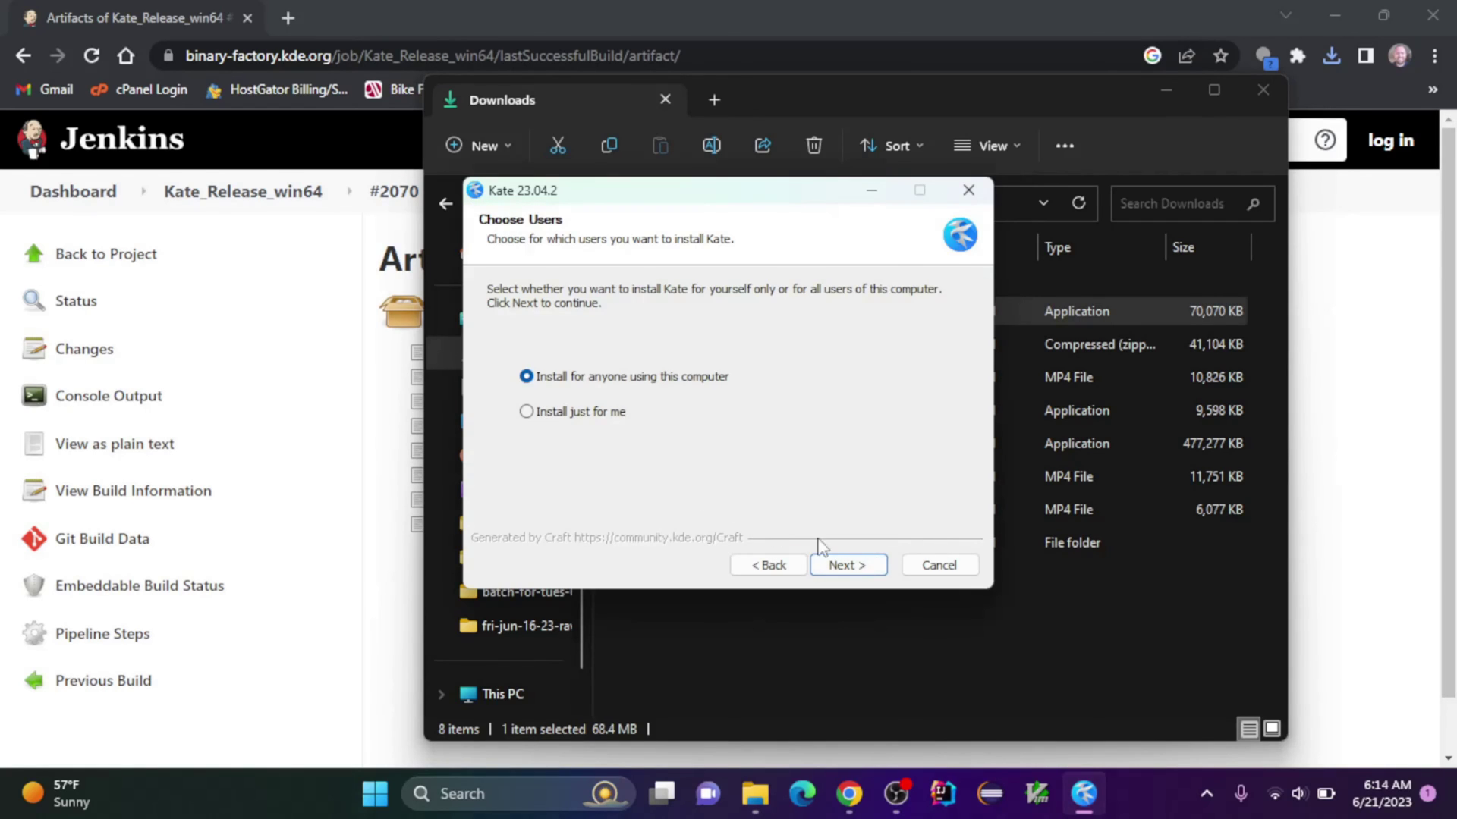
pyautogui.click(846, 566)
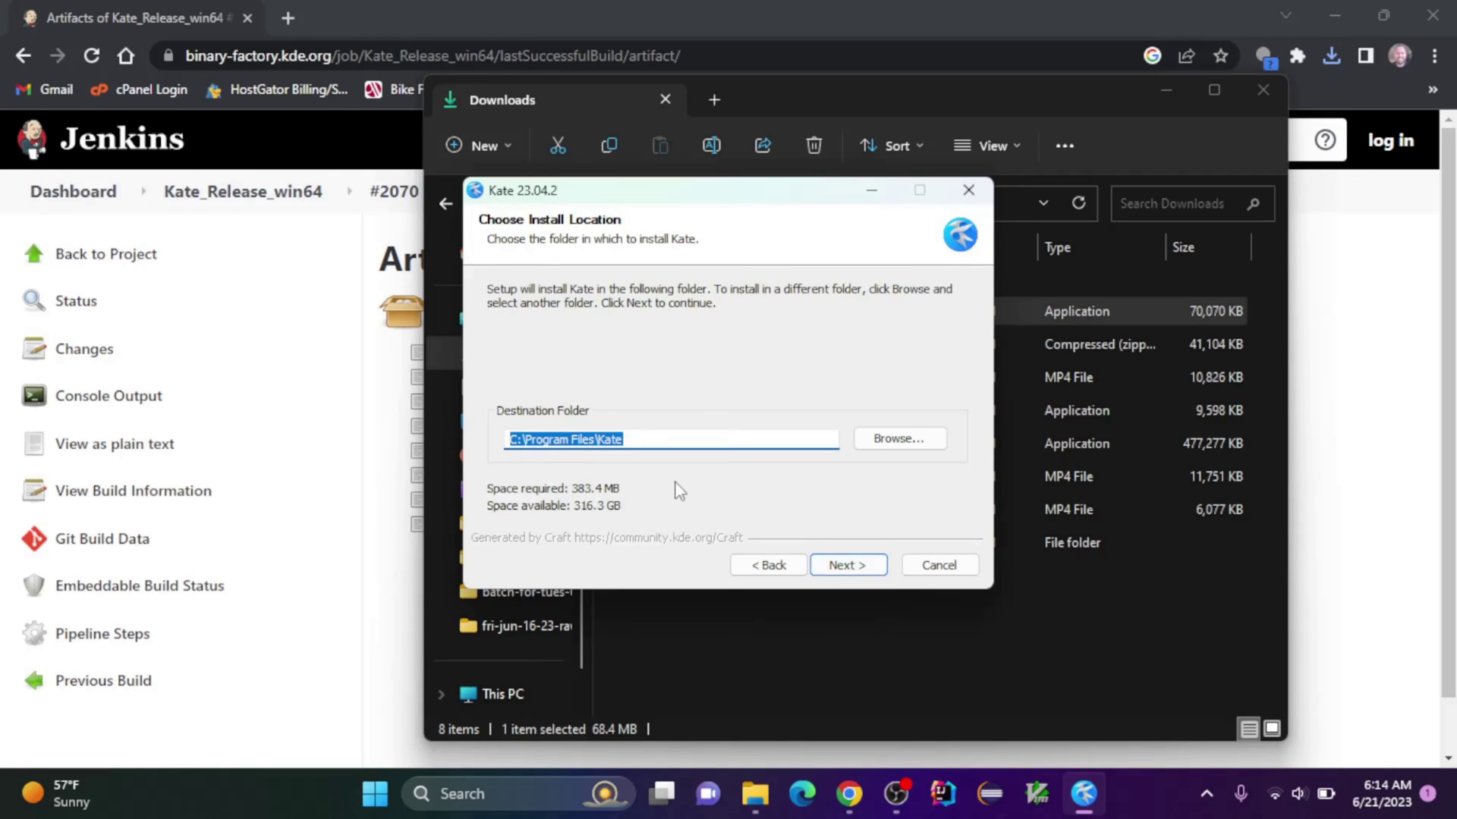
pyautogui.click(848, 564)
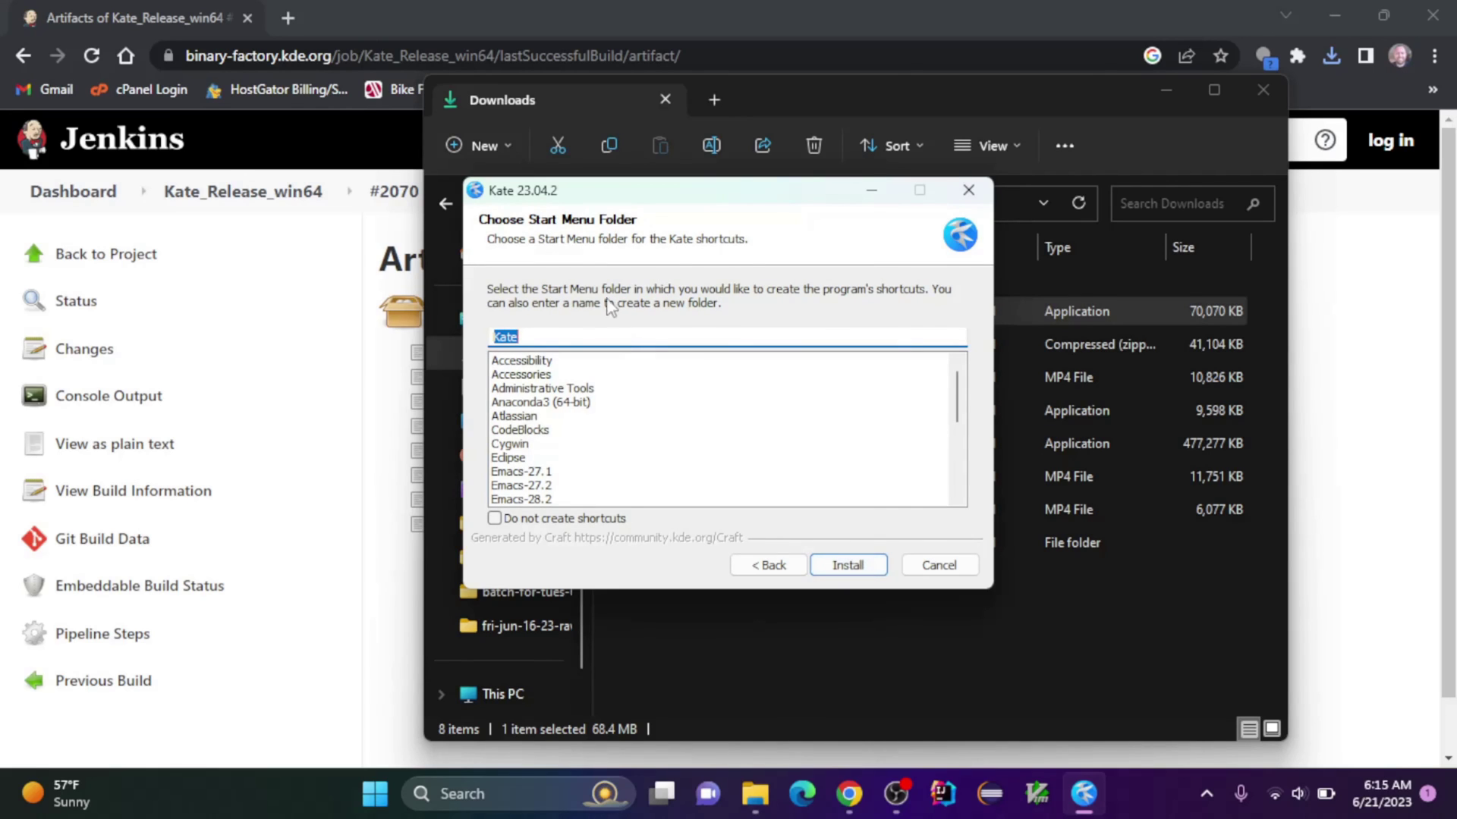
pyautogui.click(847, 565)
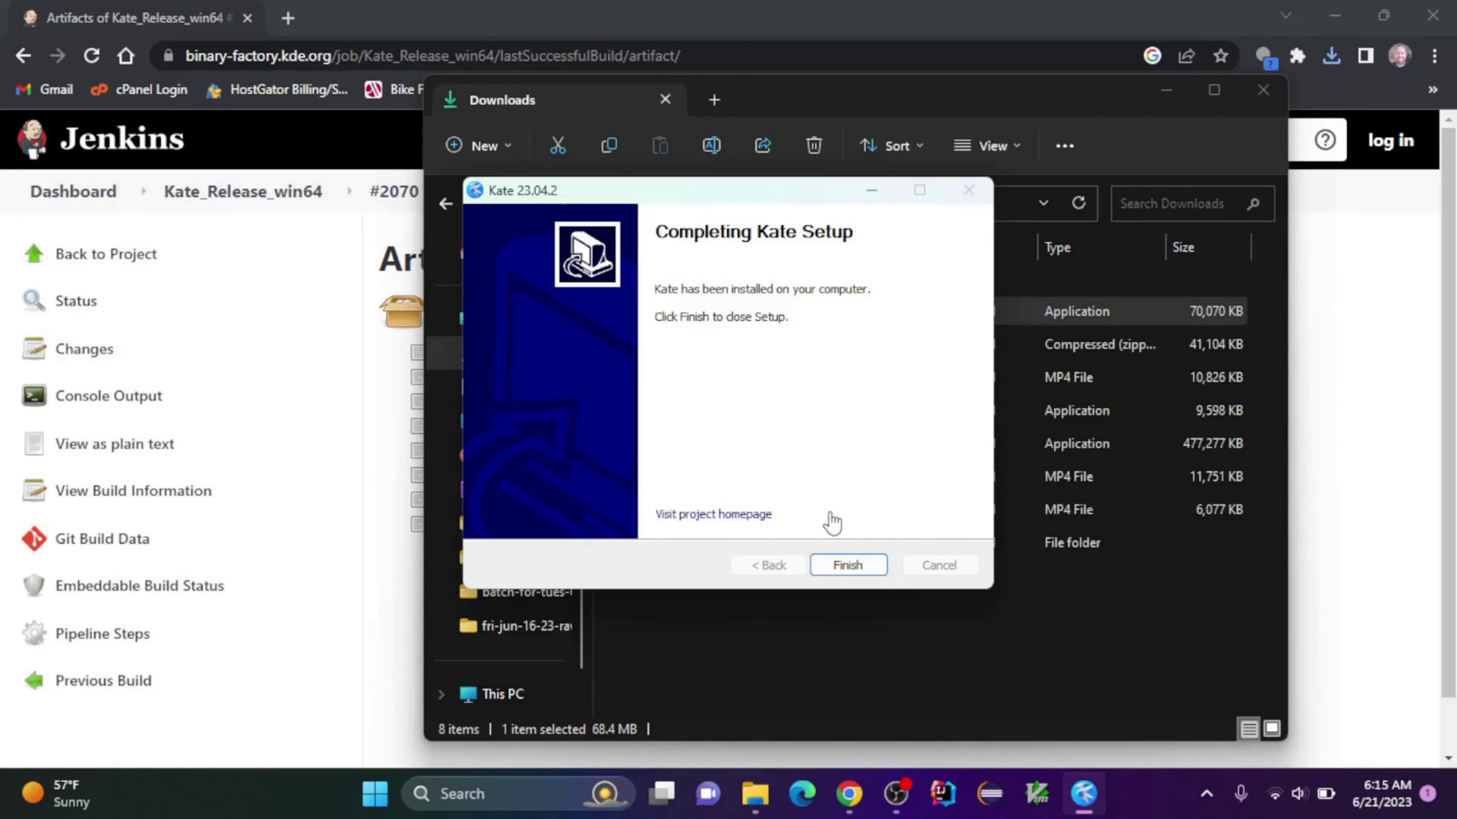
pyautogui.click(848, 564)
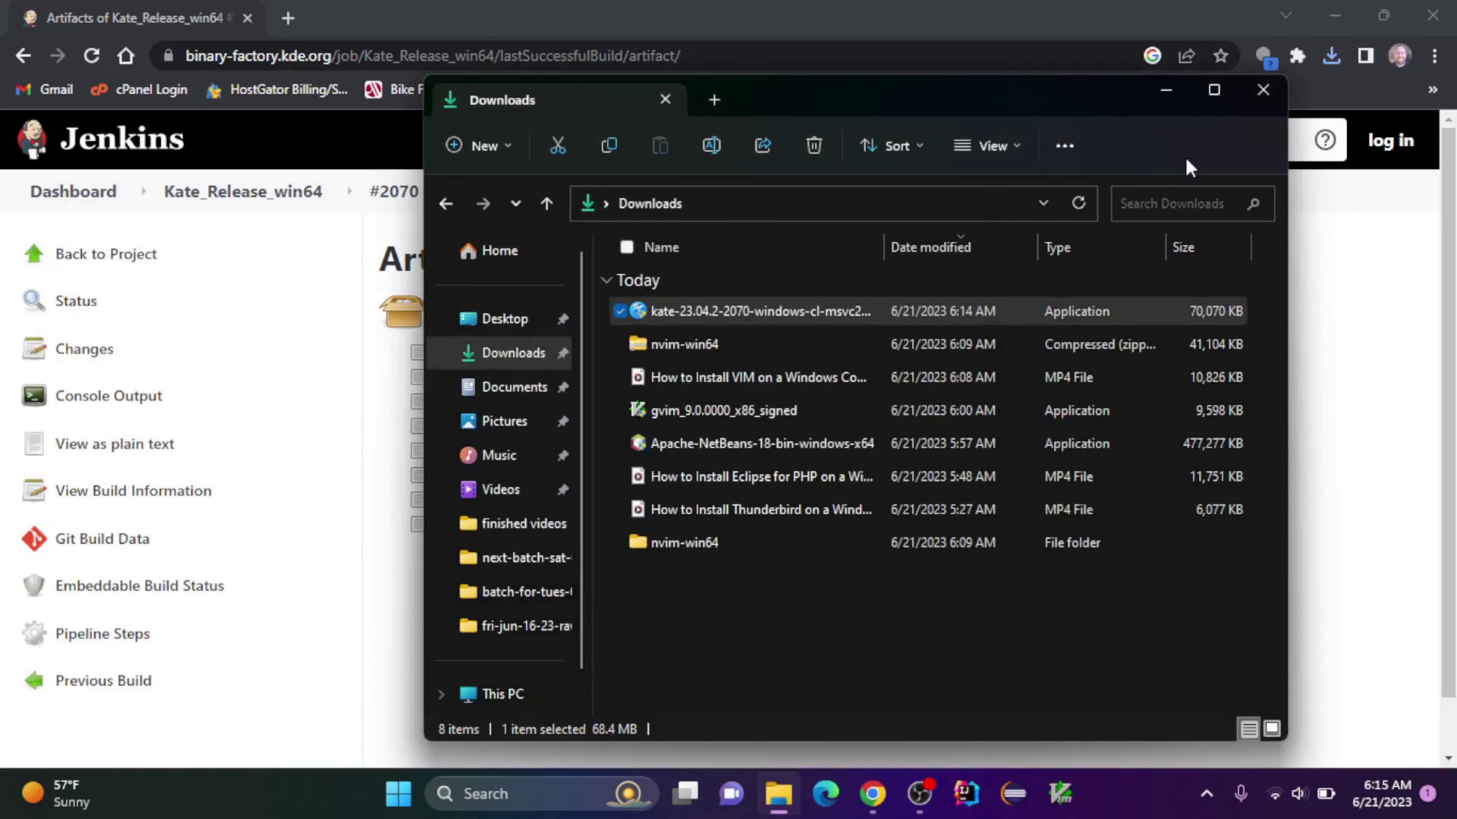
# Close the Downloads window, then find 'kate' in Windows Search and launch it.
pyautogui.click(1260, 88)
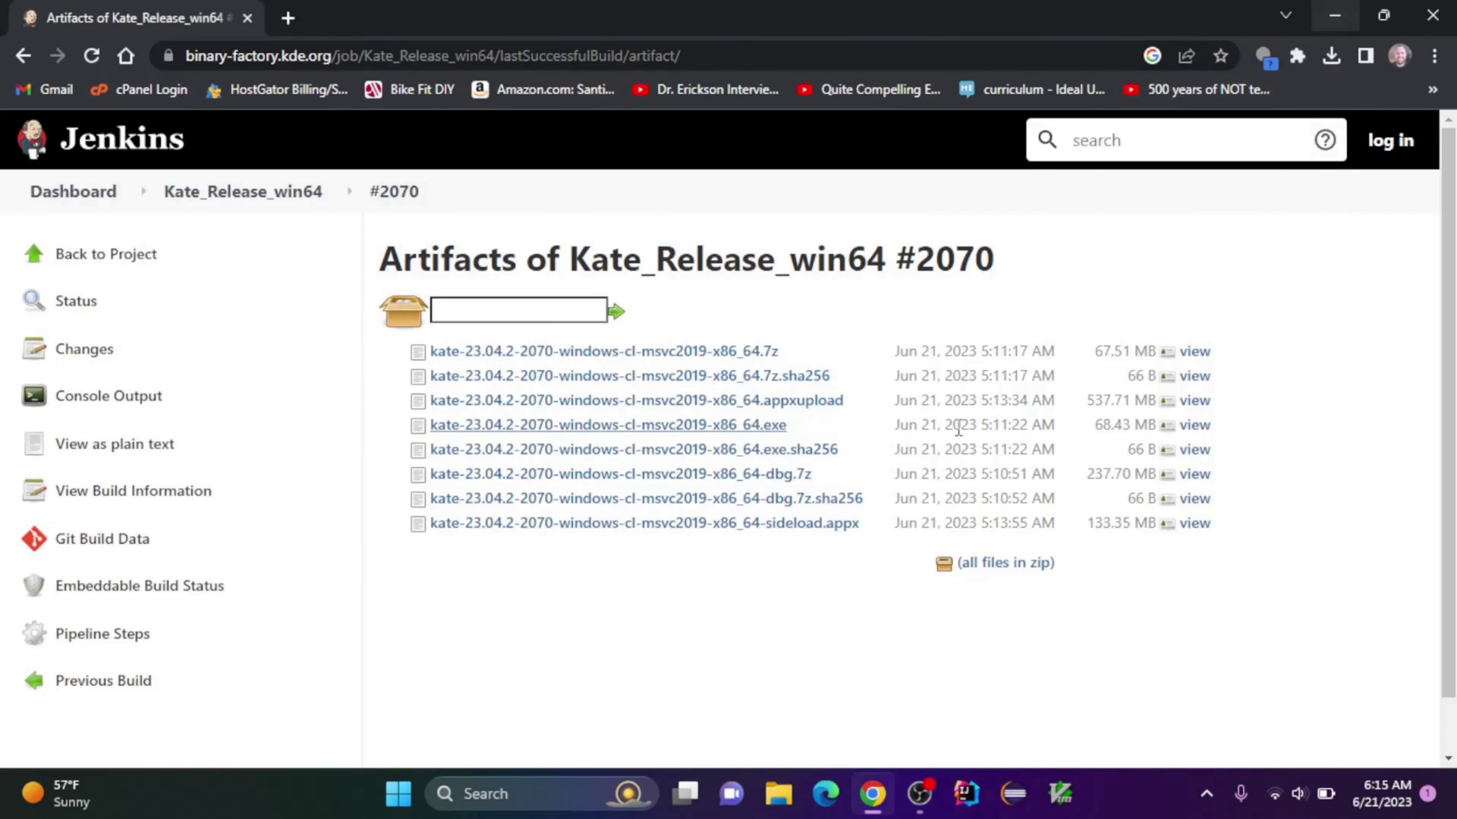
pyautogui.click(399, 793)
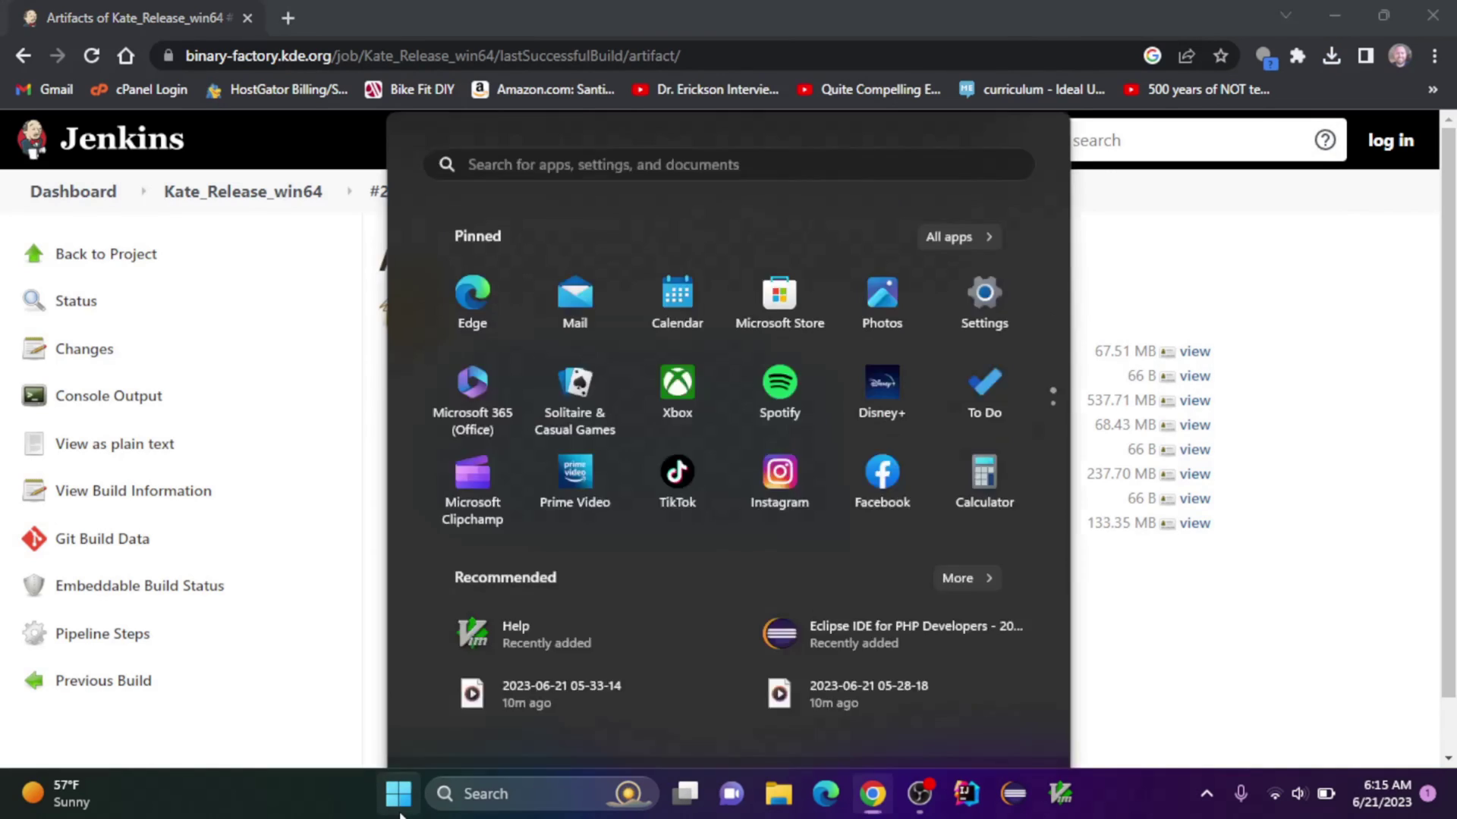
pyautogui.click(560, 97)
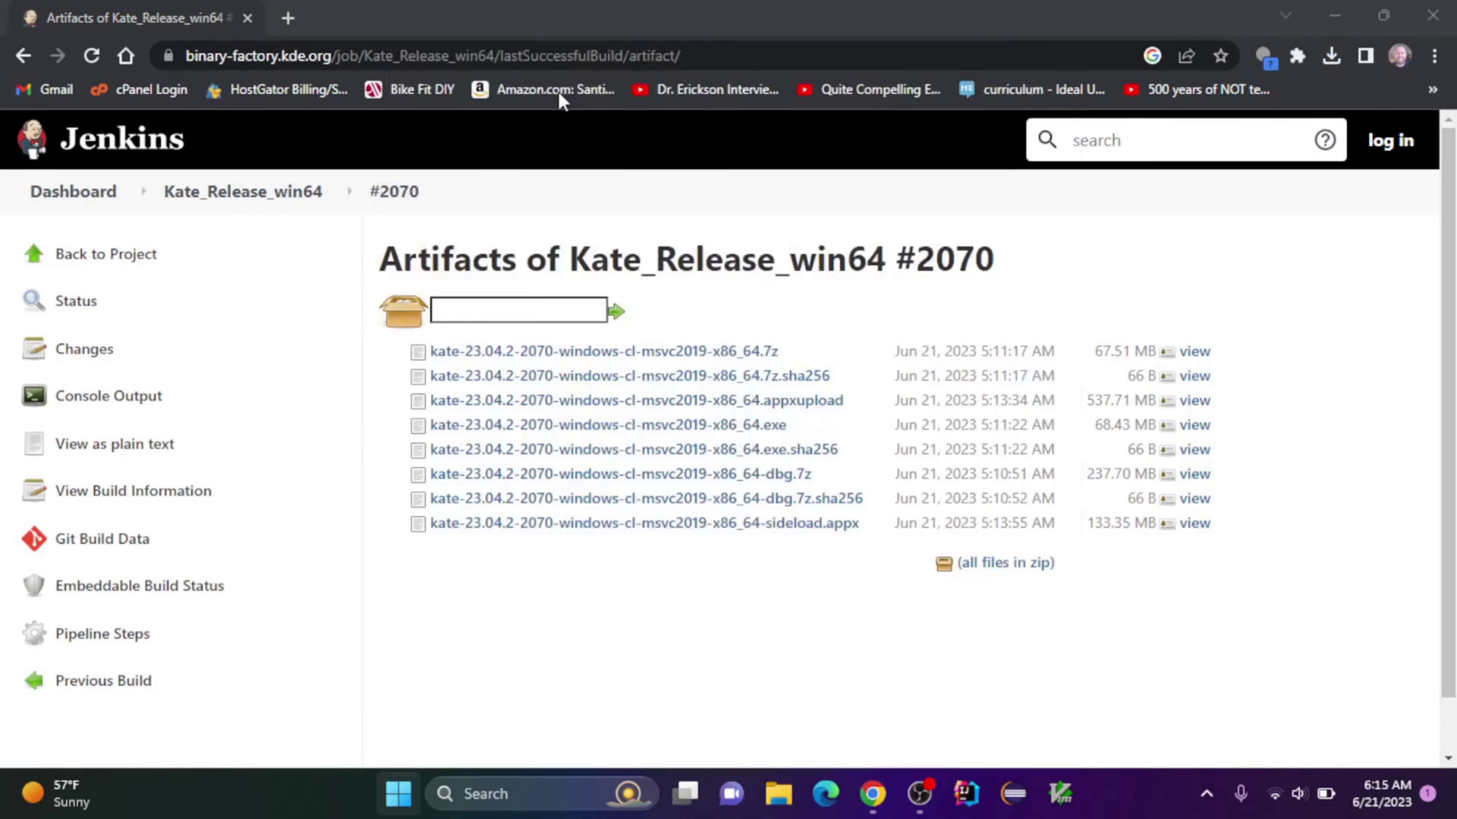
pyautogui.press('super+s')
pyautogui.write('kate')
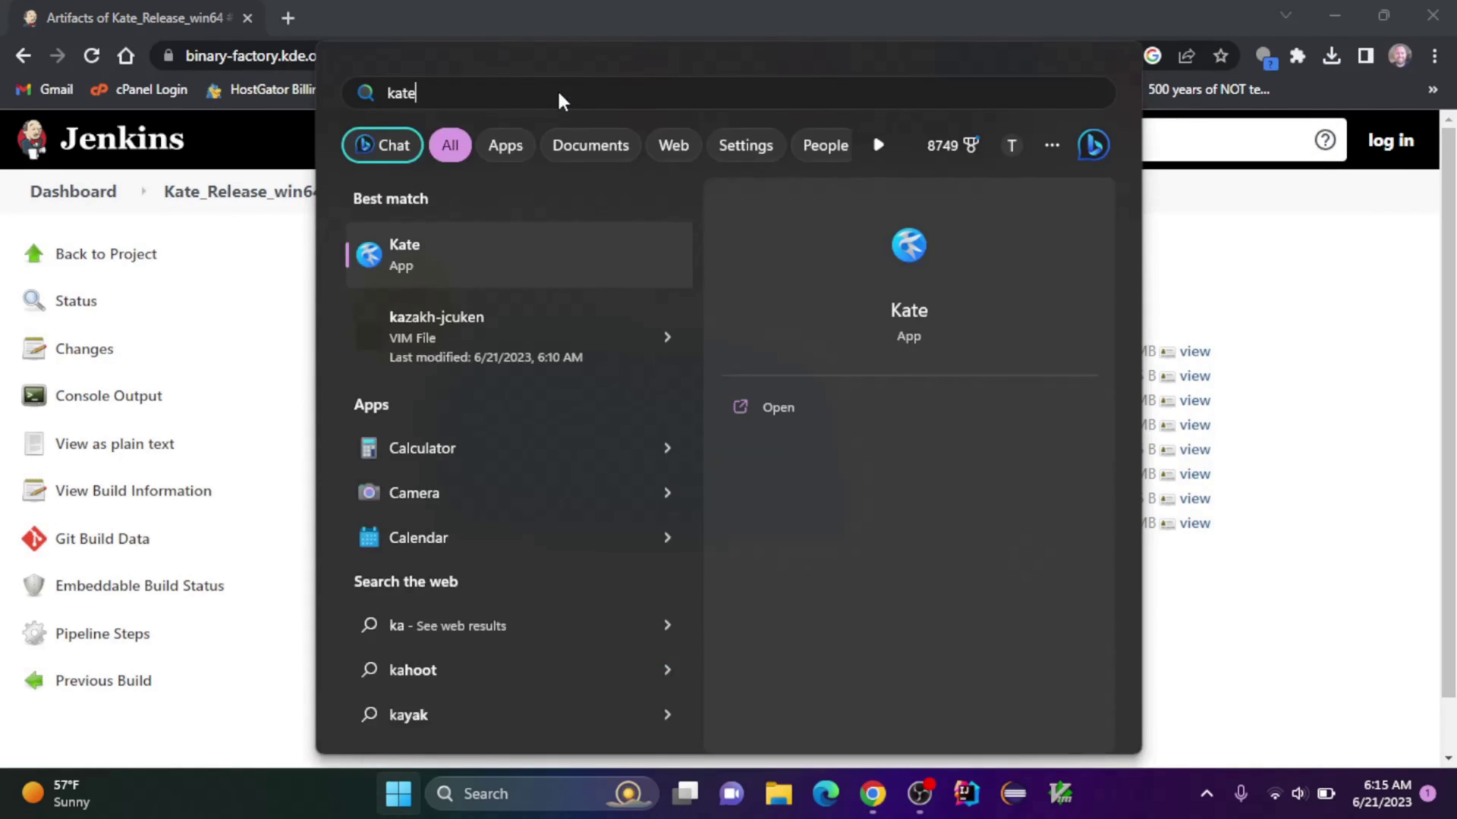
pyautogui.click(770, 406)
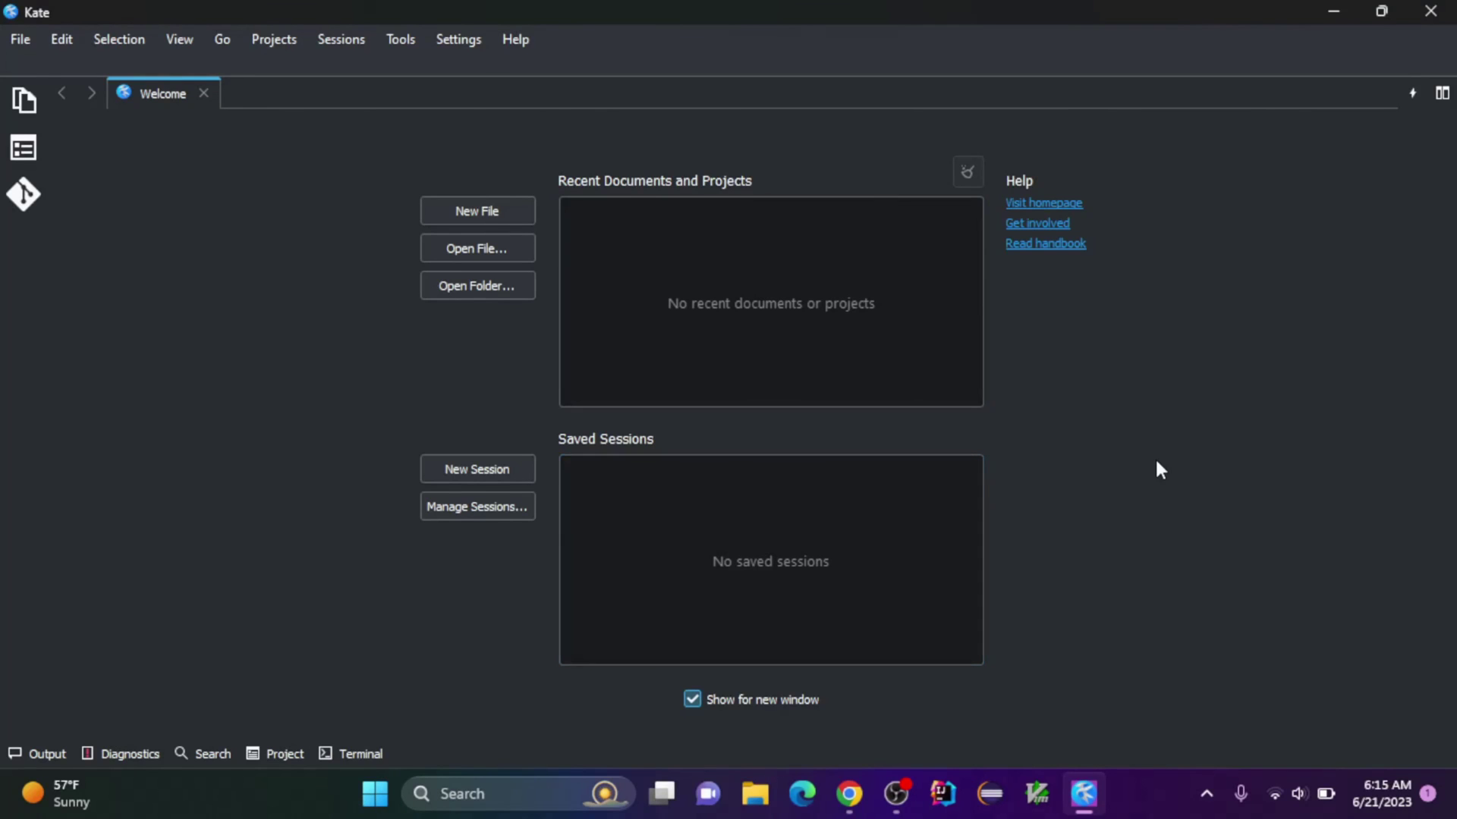
# Close Kate's Welcome tab, leaving an empty Untitled document, and pin Kate to the taskbar.
pyautogui.click(206, 94)
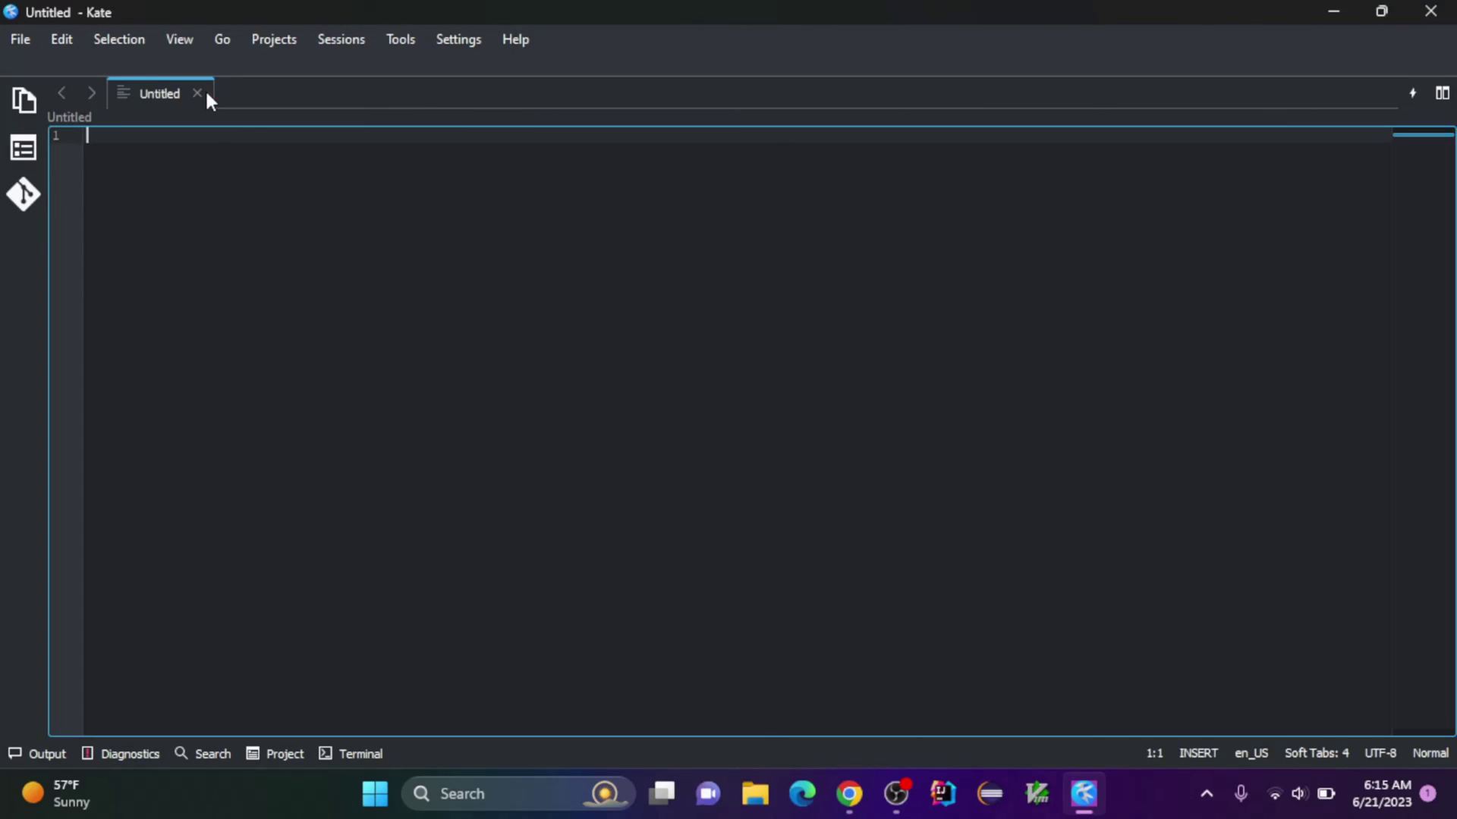
pyautogui.rightClick(1090, 793)
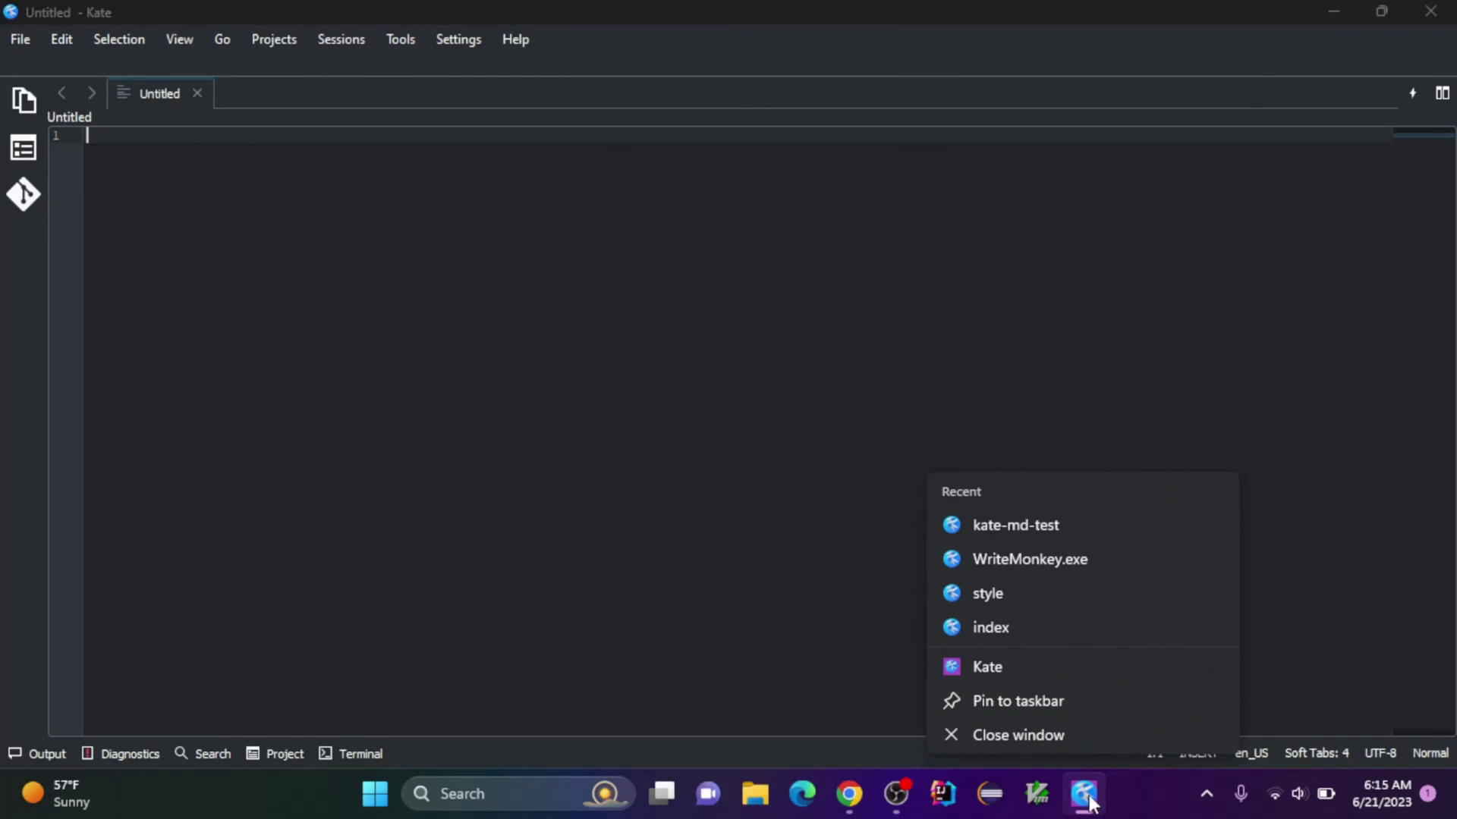
pyautogui.click(1071, 702)
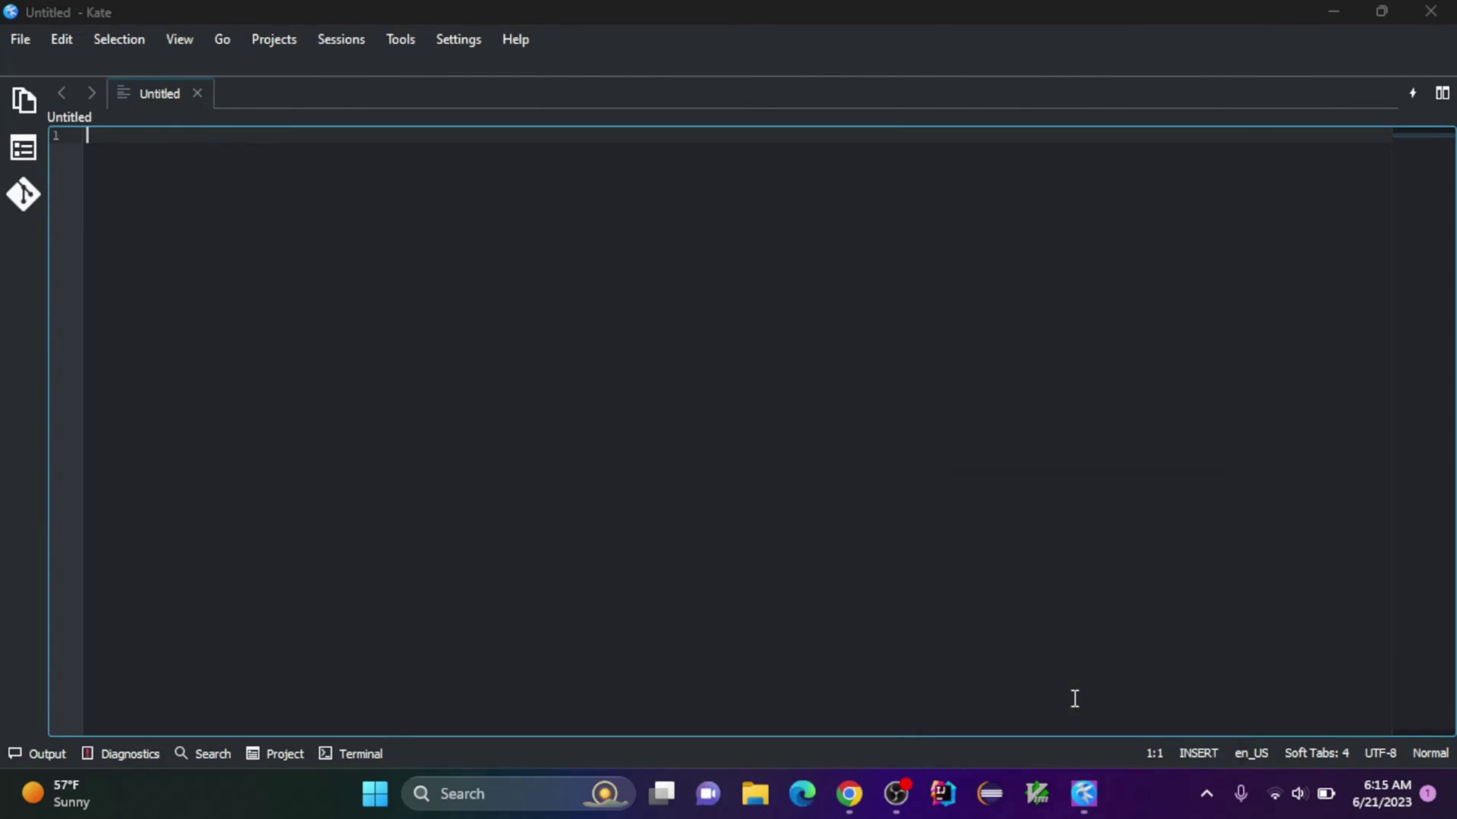